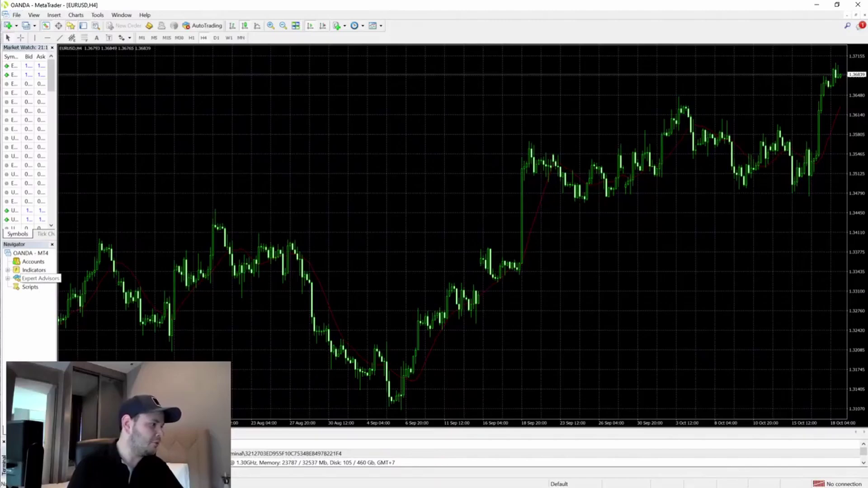
Expand the expert advisors, widen the side panels and open the settings of the Soft4FX Forex Simulator for the EURUSD H4 chart
double_click(38, 278)
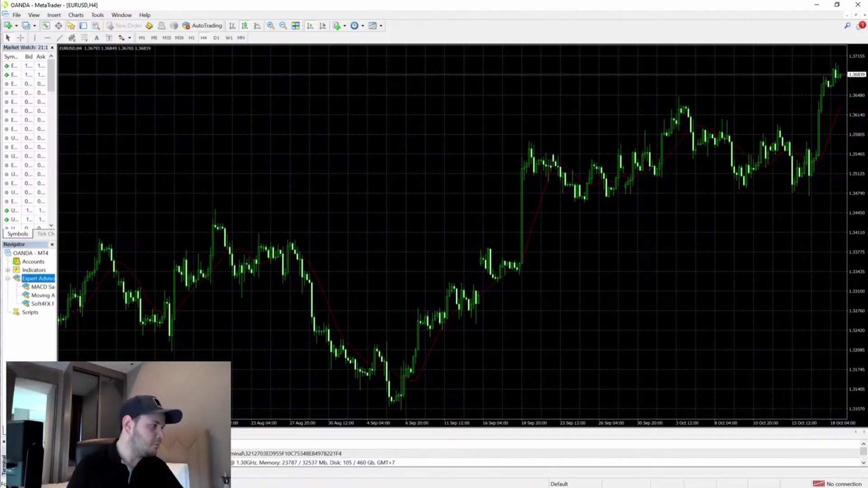
drag(57, 136, 220, 135)
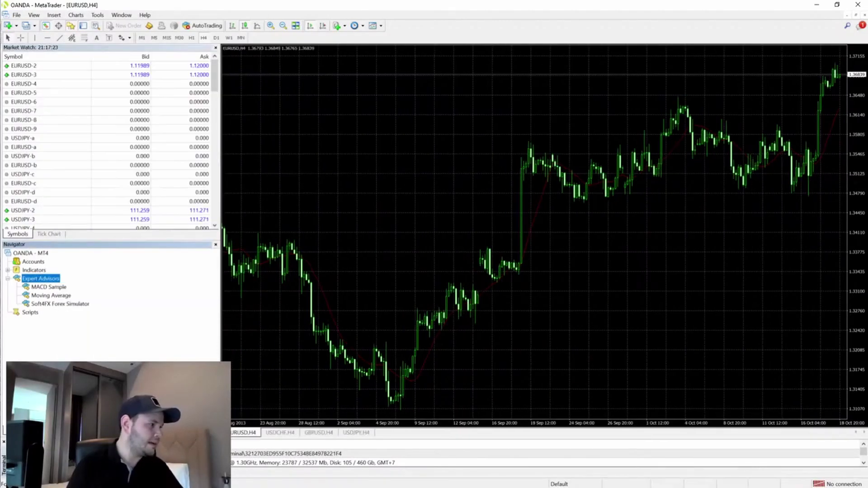
click(57, 304)
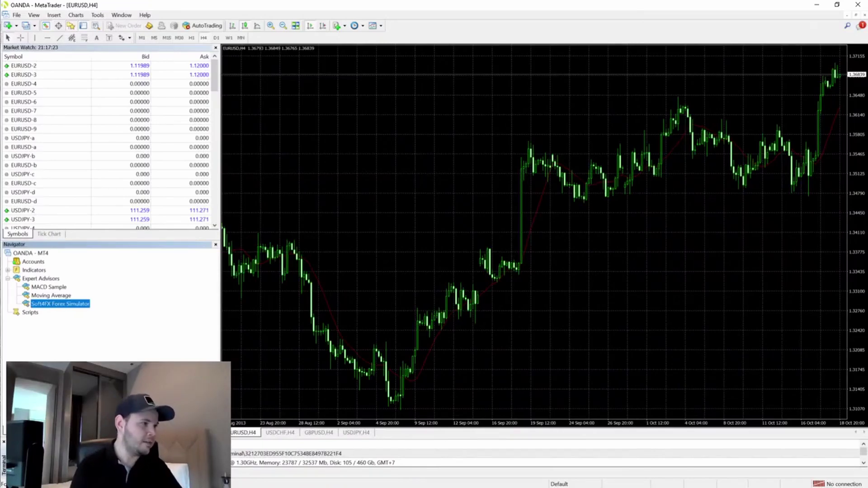
double_click(60, 303)
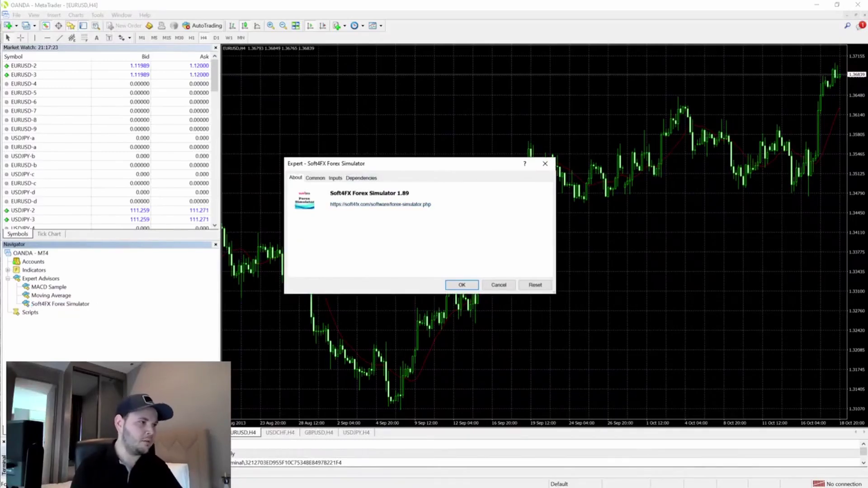
Review the simulator's common settings and go to the E_mail entry among its input parameters
click(315, 178)
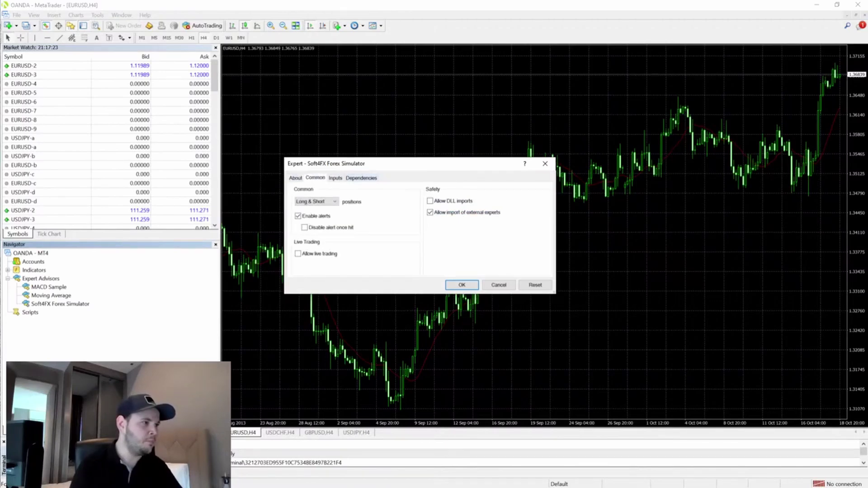
key(ctrl+Tab)
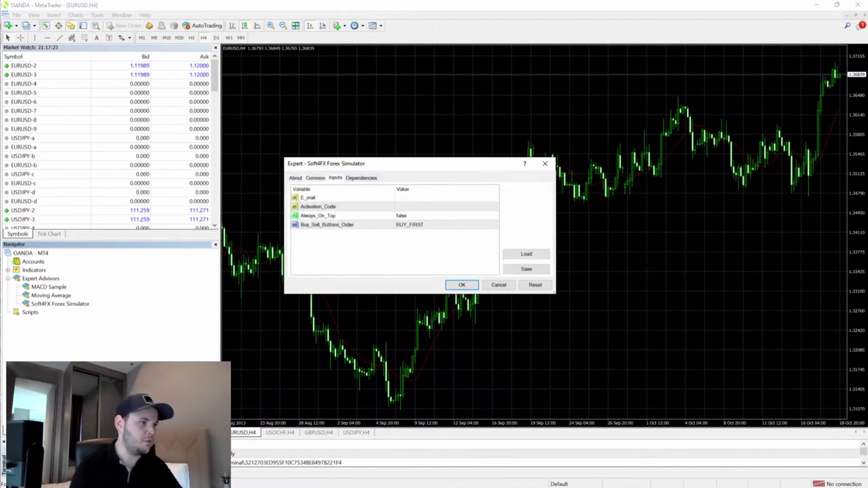
click(336, 197)
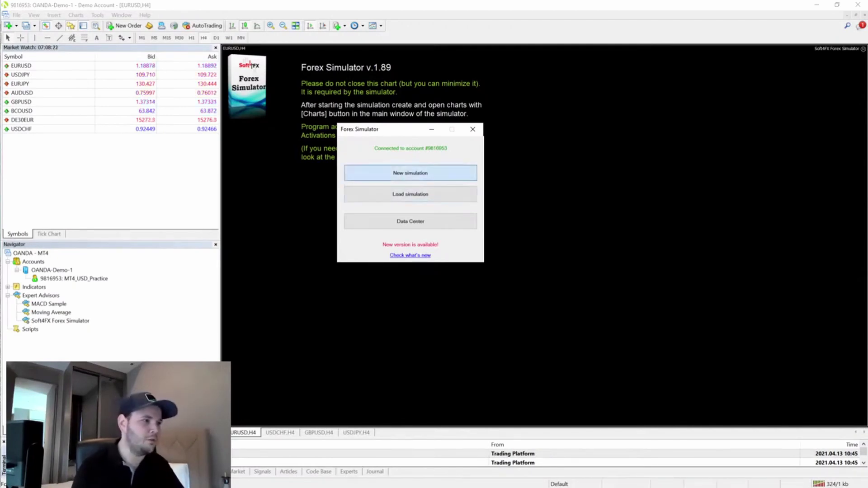
Open a new simulation setup and compare the data providers Metatrader, TrueFX and Dukascopy
click(410, 172)
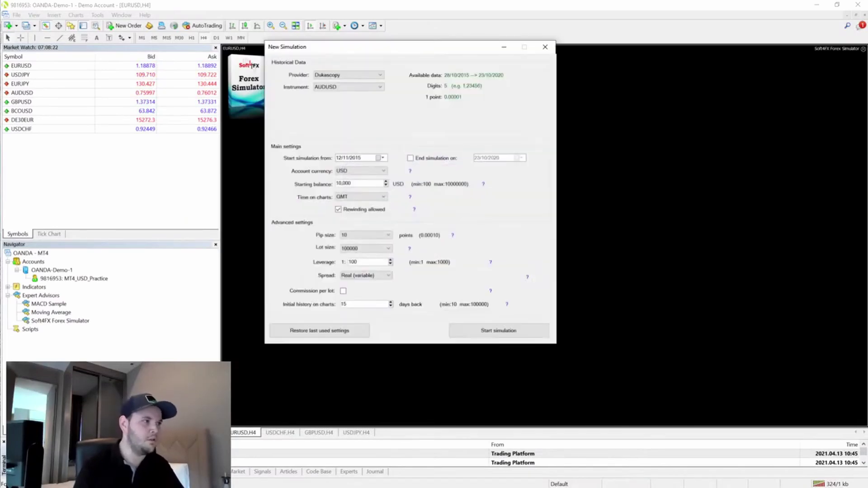
drag(399, 47, 503, 52)
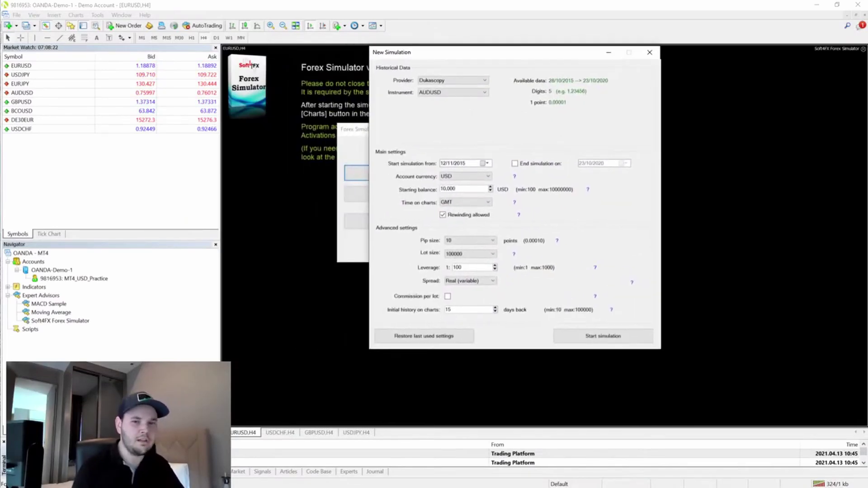
click(454, 80)
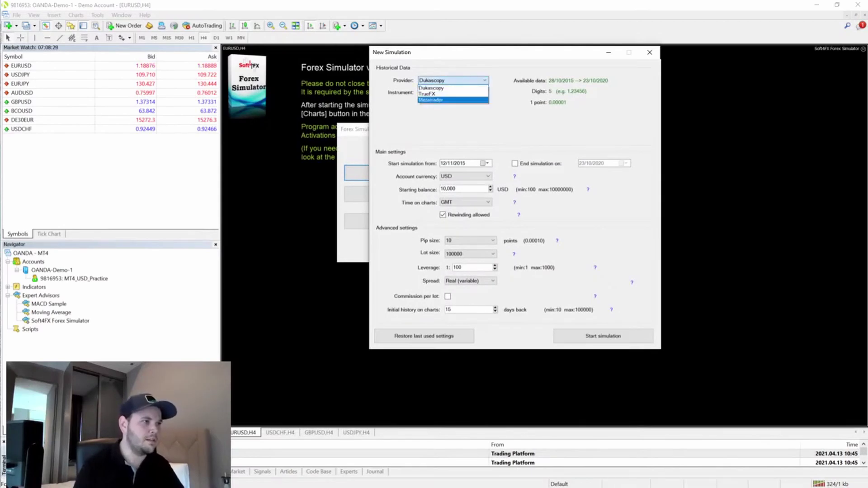
click(430, 99)
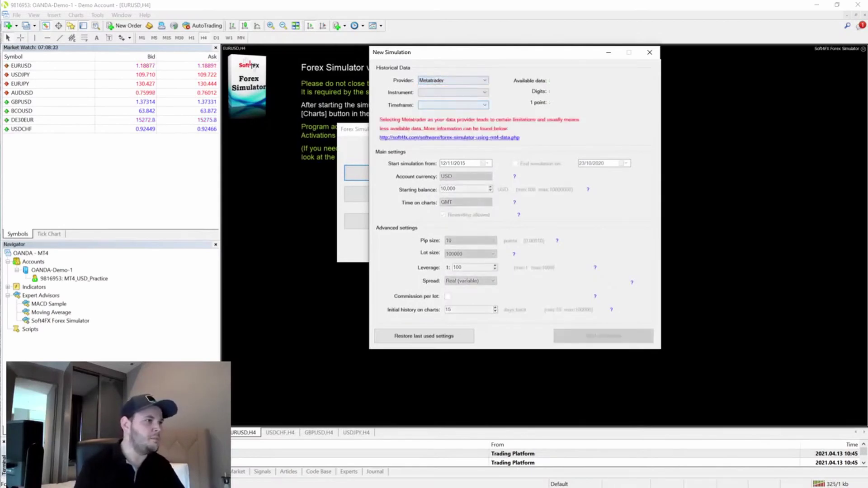
click(451, 80)
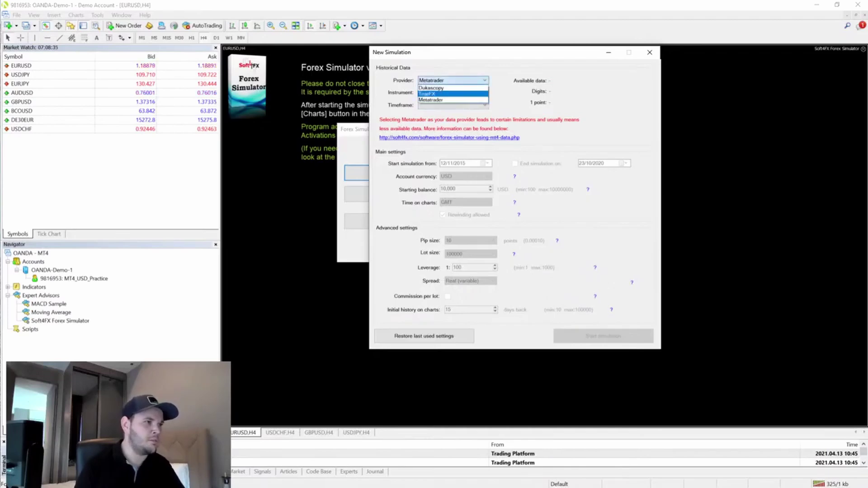
click(432, 87)
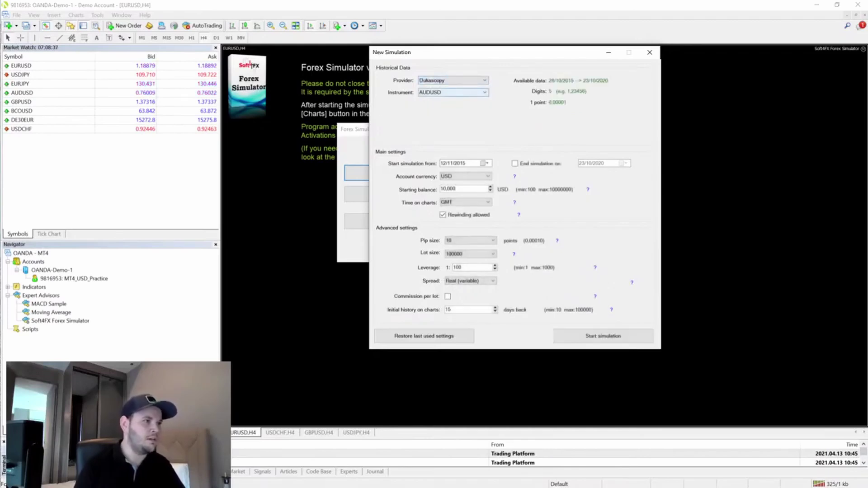
click(452, 80)
click(431, 100)
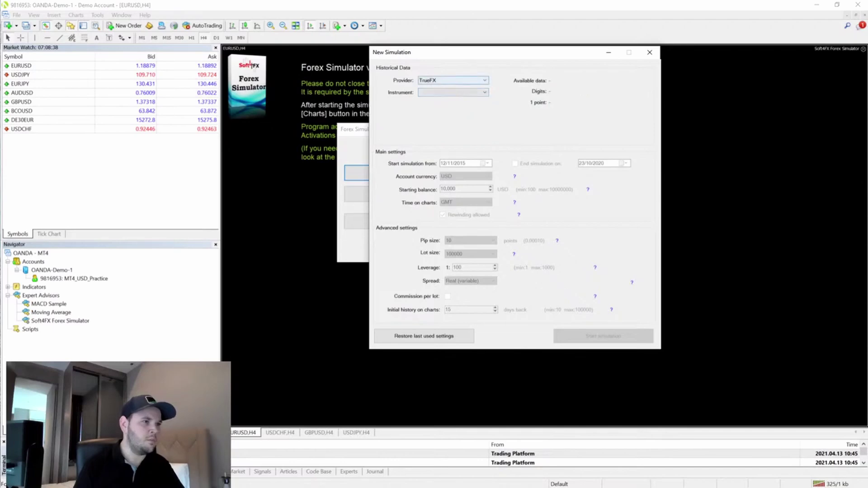
click(452, 80)
click(431, 94)
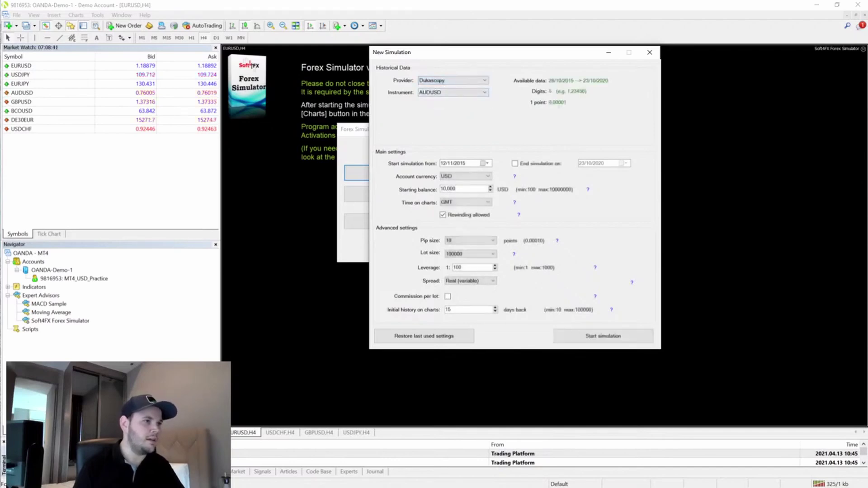
Check which instruments are offered for Dukascopy data, keeping AUDUSD, and close the simulation setup
click(452, 92)
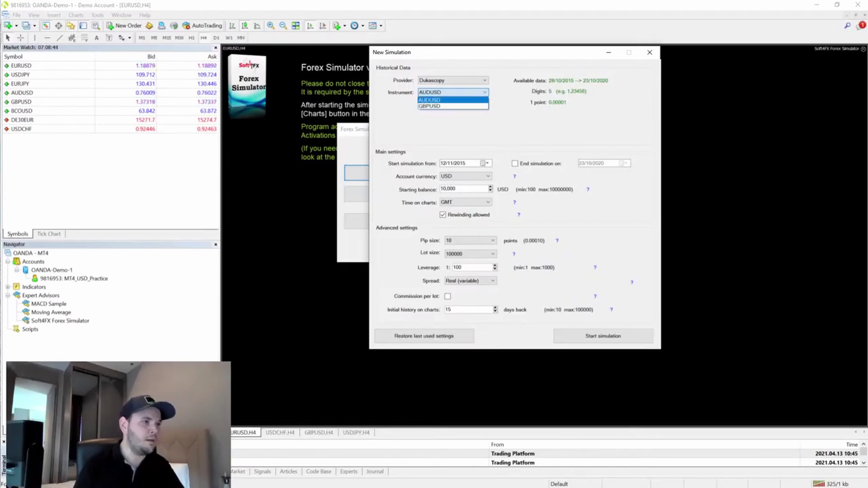
click(452, 100)
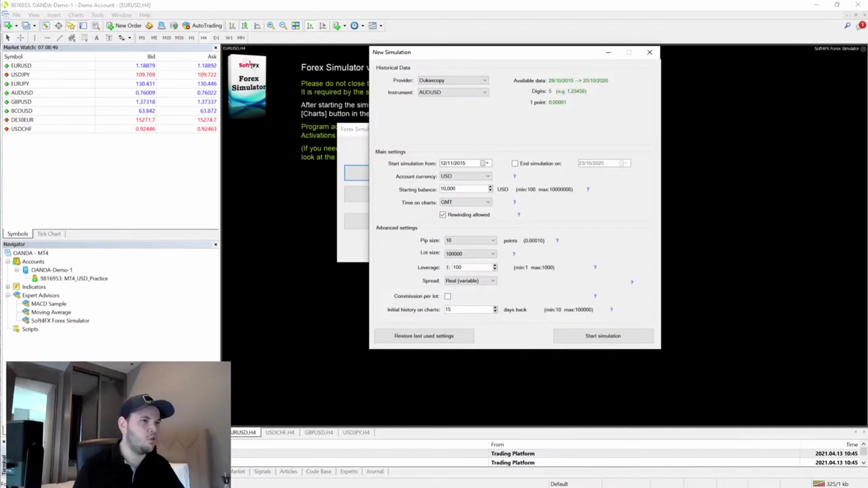
click(650, 52)
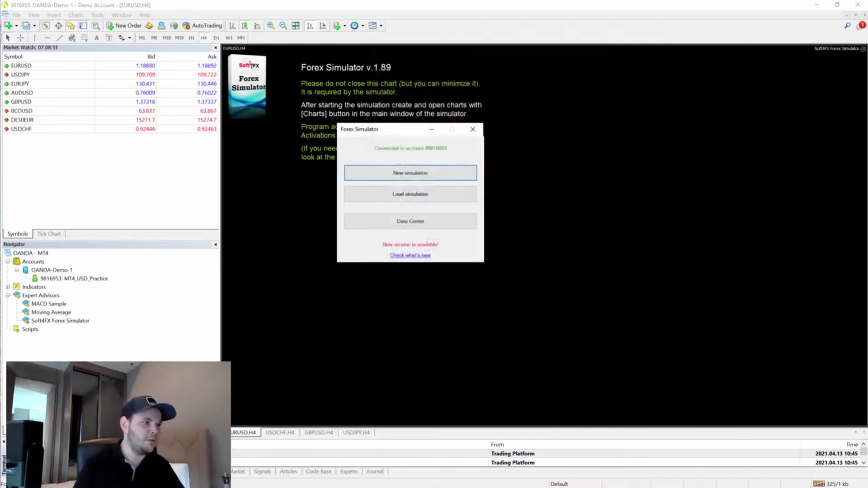
Open the simulator's Data Center and keep Dukascopy as the historical tick data provider
click(410, 221)
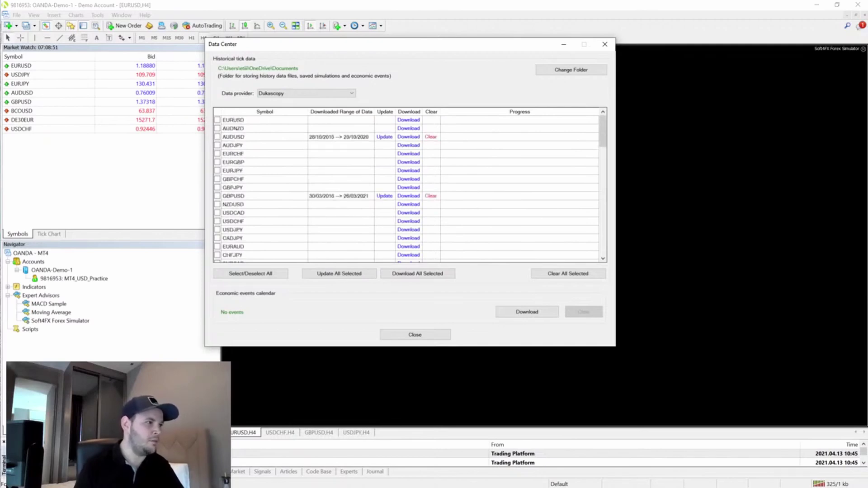
click(306, 93)
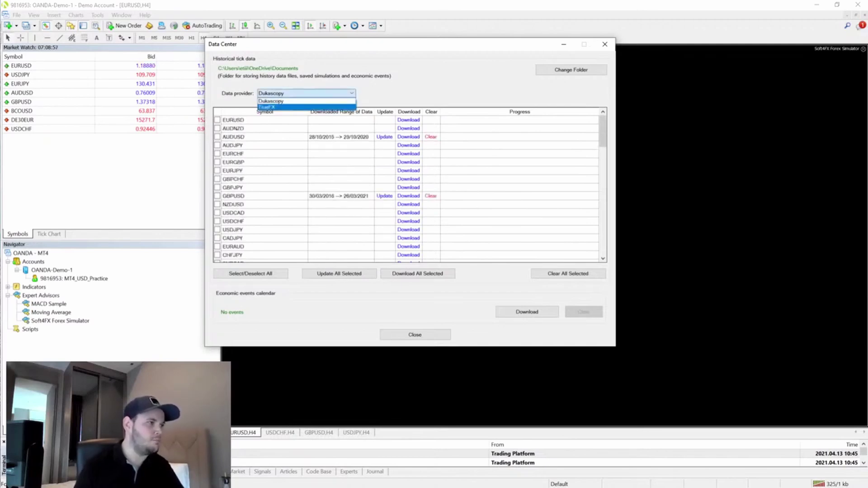
click(307, 100)
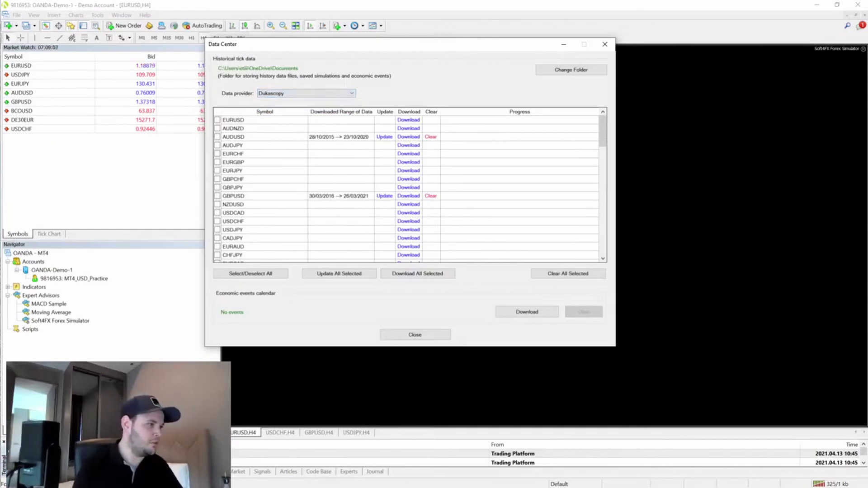
Start downloading the last 1 year of EURAUD tick data, stop the download and close the Data Center
click(217, 247)
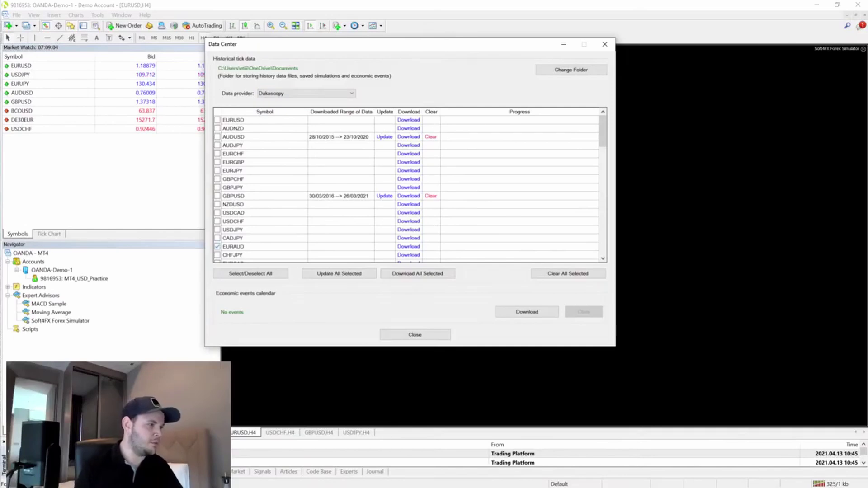
click(417, 273)
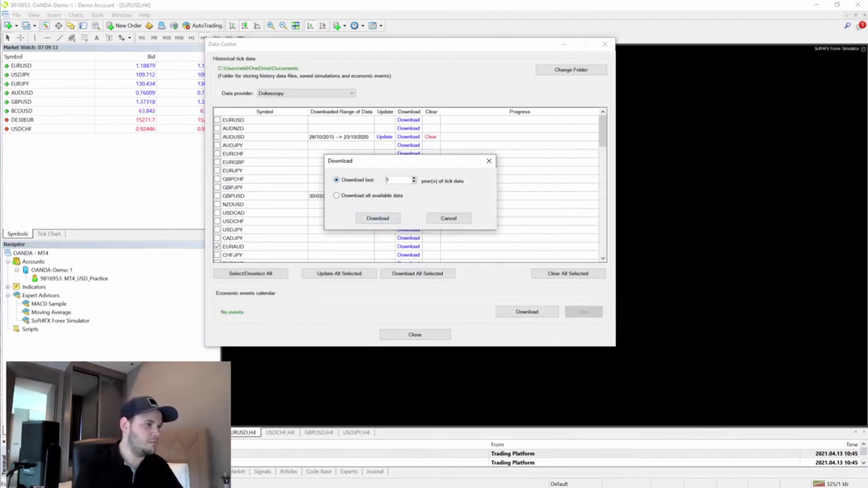
key(Return)
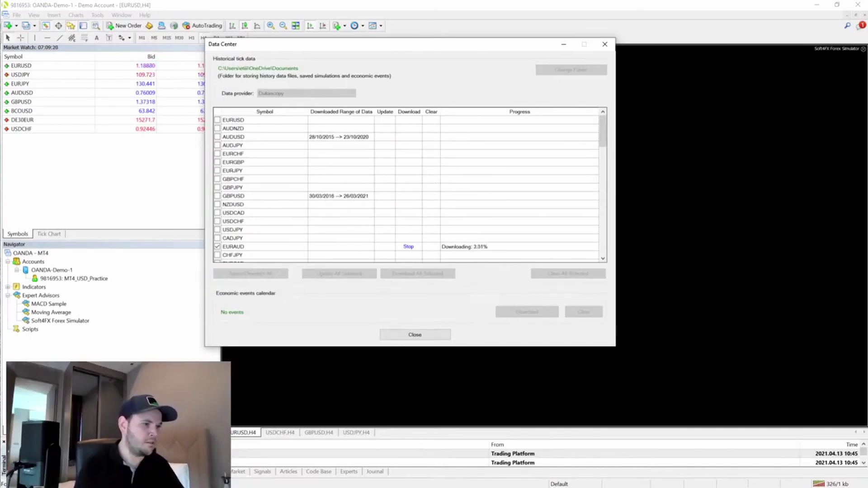
click(408, 247)
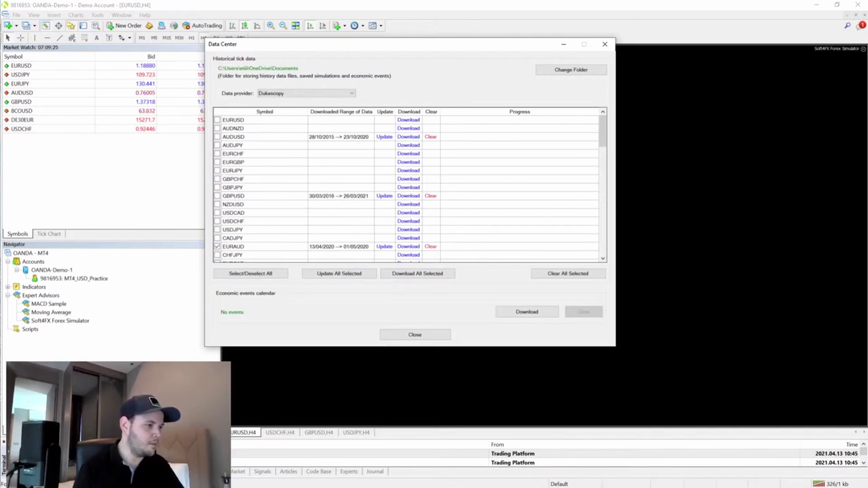
click(414, 334)
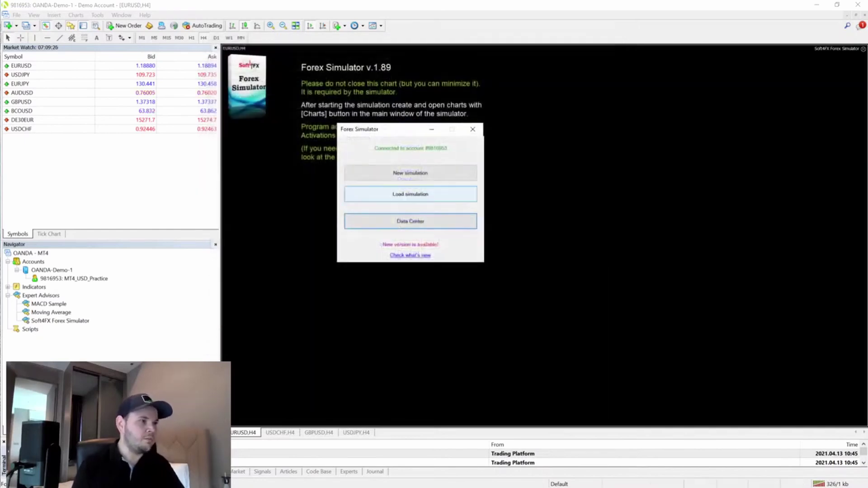
Open a new simulation setup and choose GBPUSD as the instrument with Dukascopy data
click(410, 173)
click(348, 87)
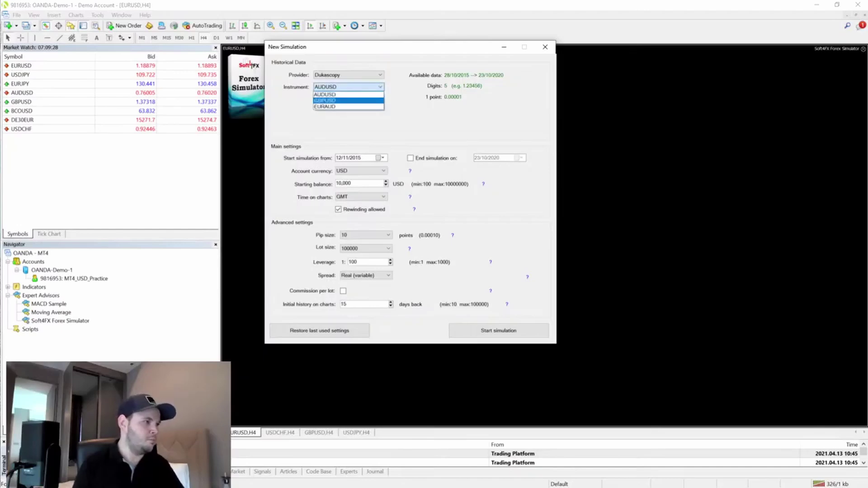
click(348, 101)
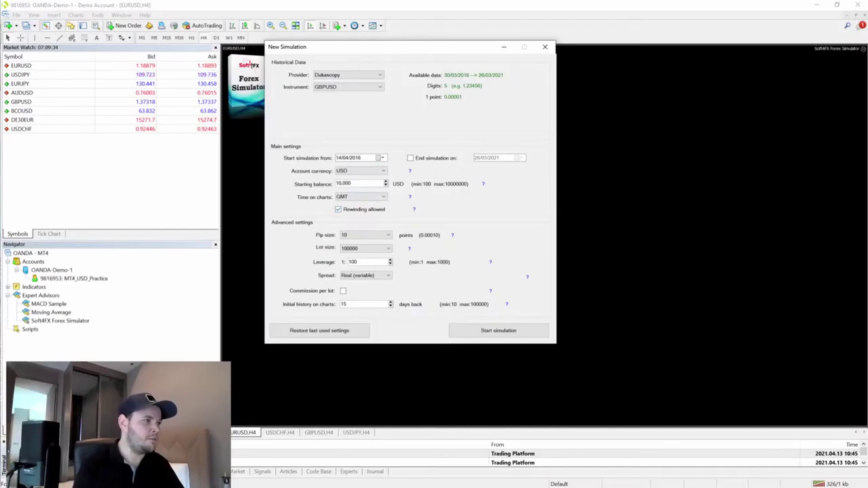
click(348, 87)
click(348, 87)
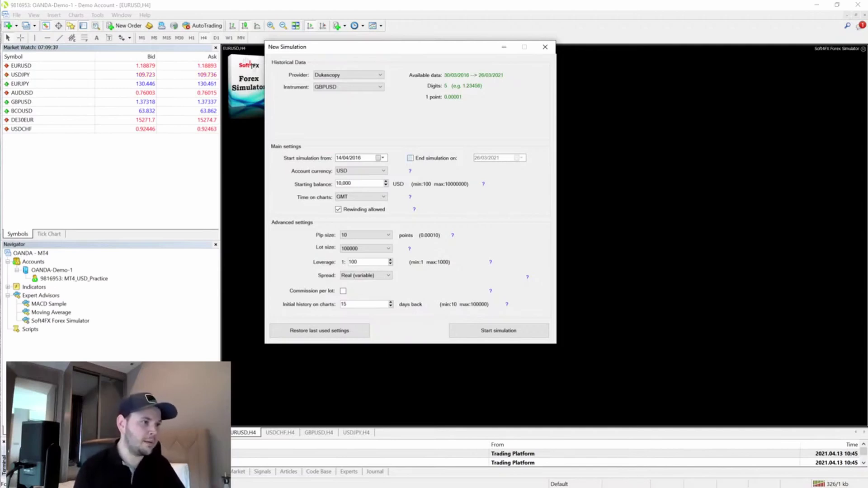
Check the end-date option, account currency and starting balance settings of the new simulation
click(410, 159)
click(410, 158)
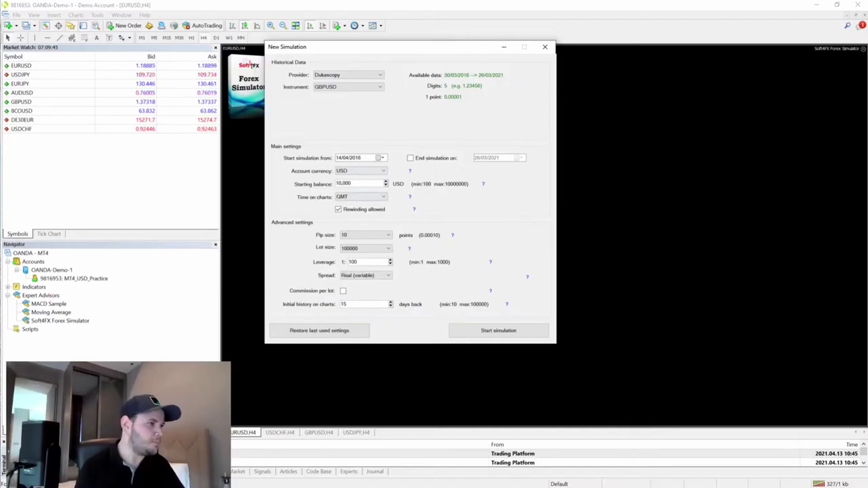
click(373, 171)
click(373, 171)
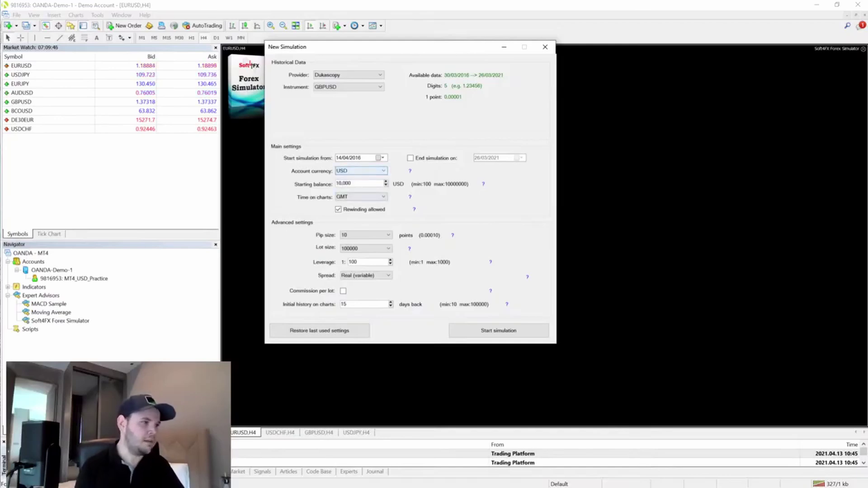
click(373, 171)
click(362, 184)
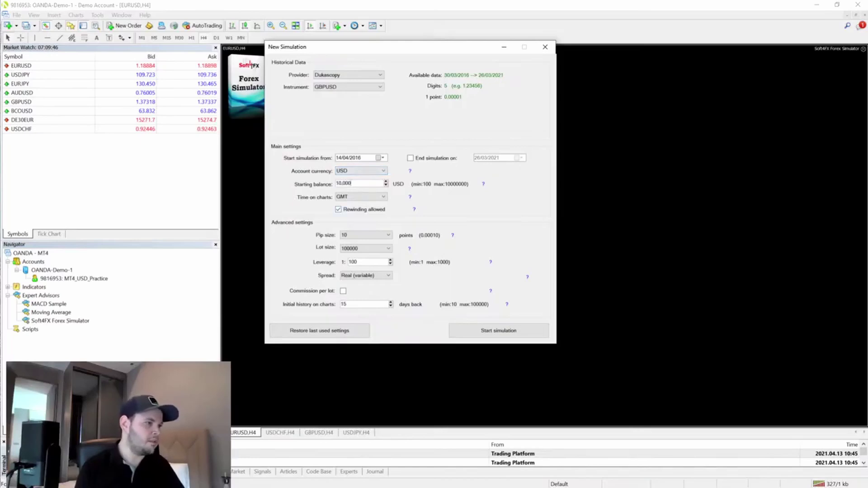
Set the time on charts for the GBPUSD simulation to New York Close
key(Tab)
key(alt+Down)
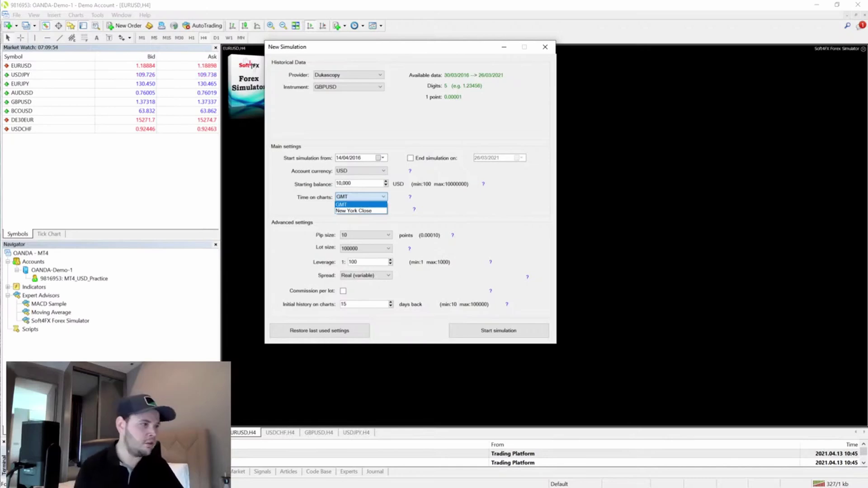
key(Return)
click(361, 196)
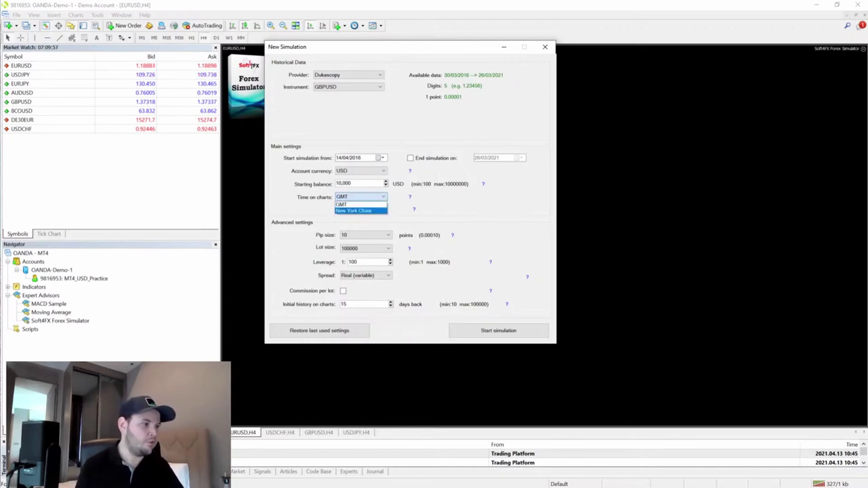
click(357, 209)
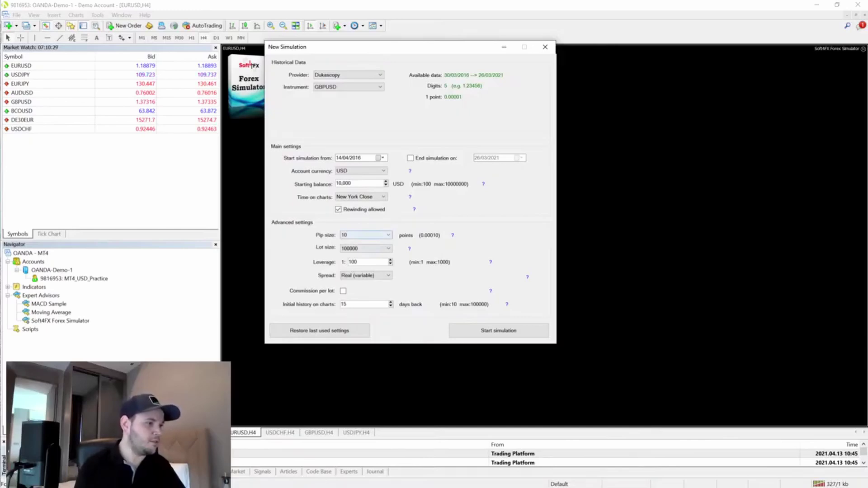
Review the pip size and lot size options of the new simulation, keeping the lot size at 100000
click(367, 235)
click(367, 235)
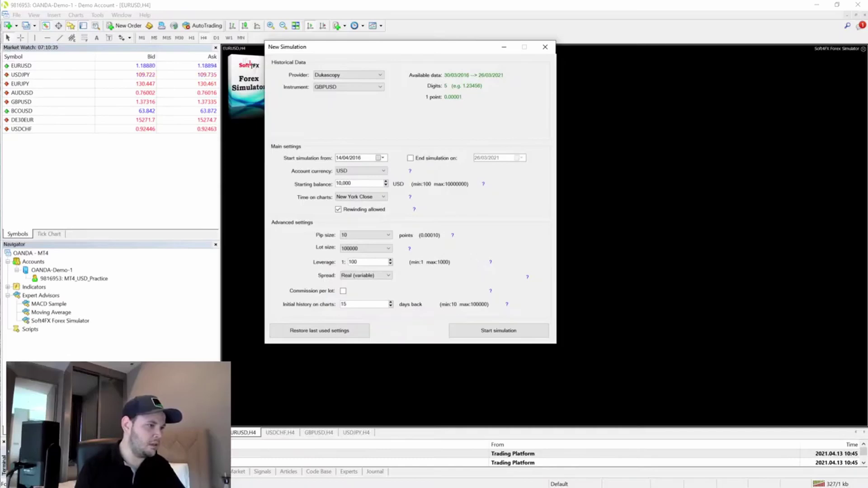
click(365, 249)
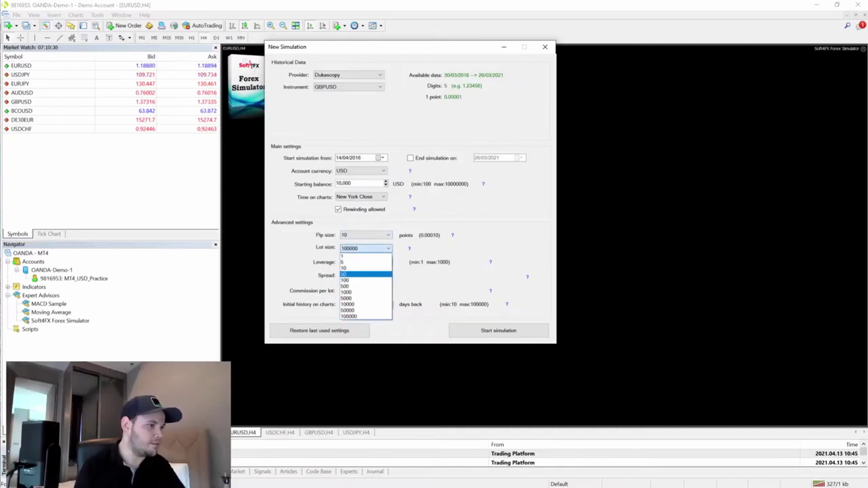
click(366, 248)
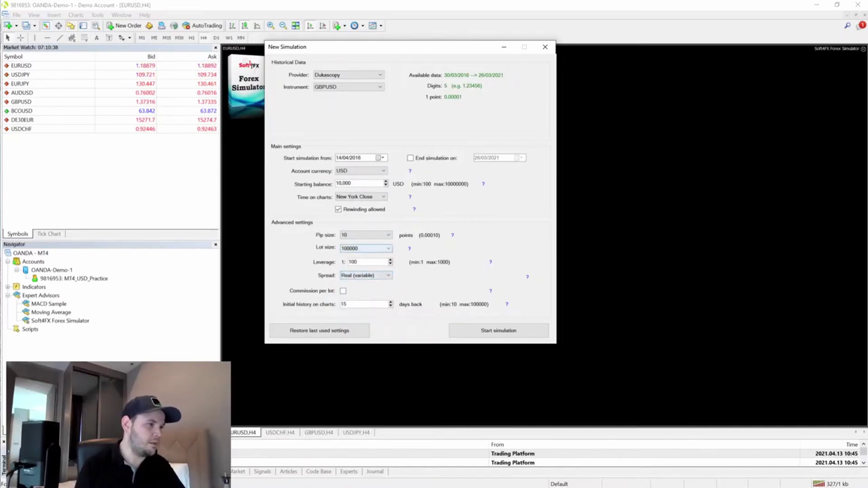
click(365, 248)
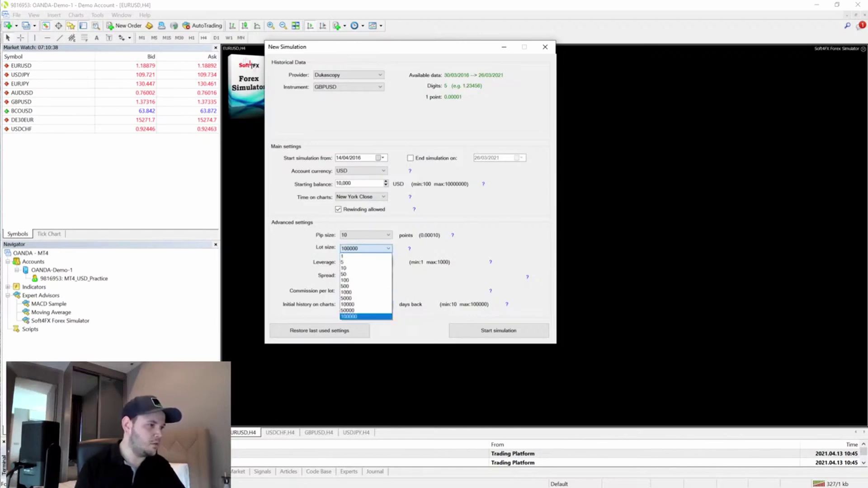
click(365, 316)
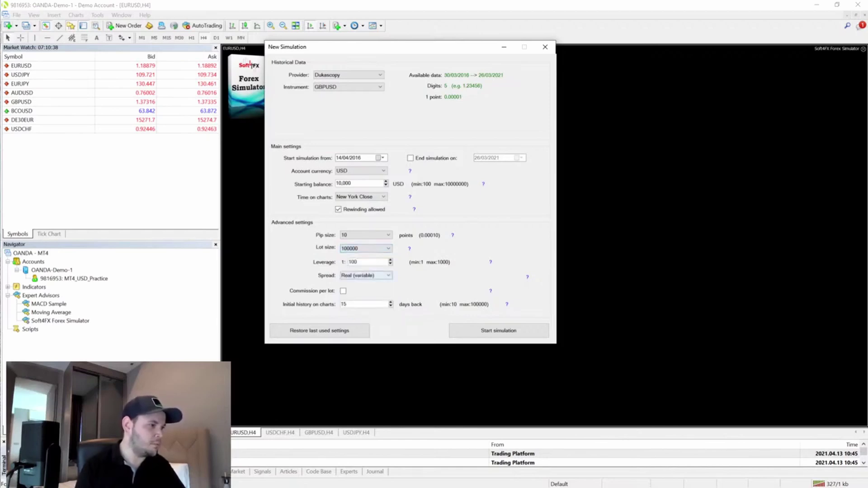
Set the simulation's leverage to 1:50
drag(358, 262, 352, 262)
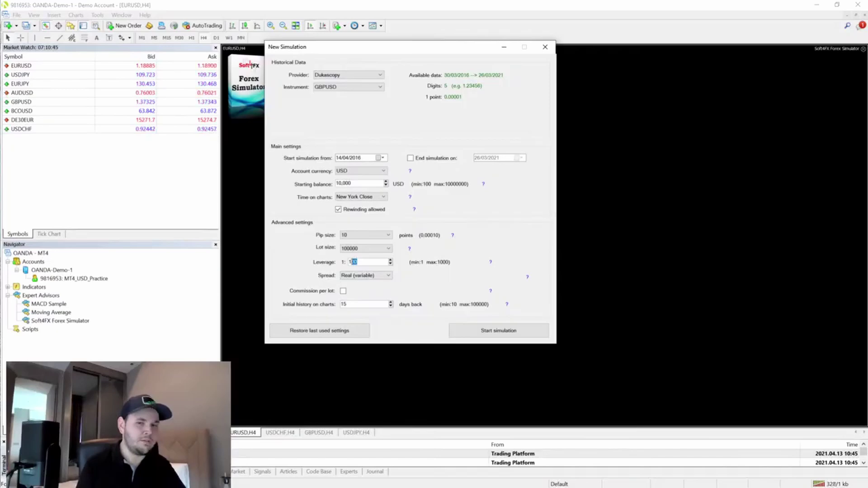
click(352, 262)
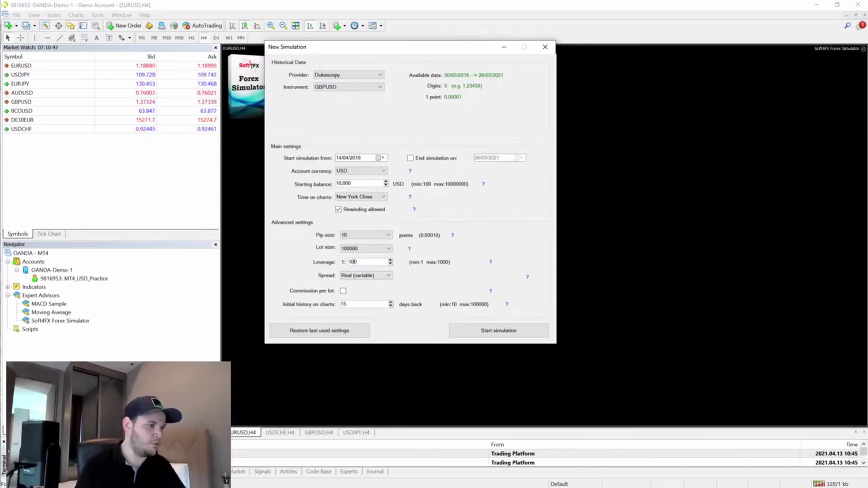
key(BackSpace)
key(BackSpace)
text(50)
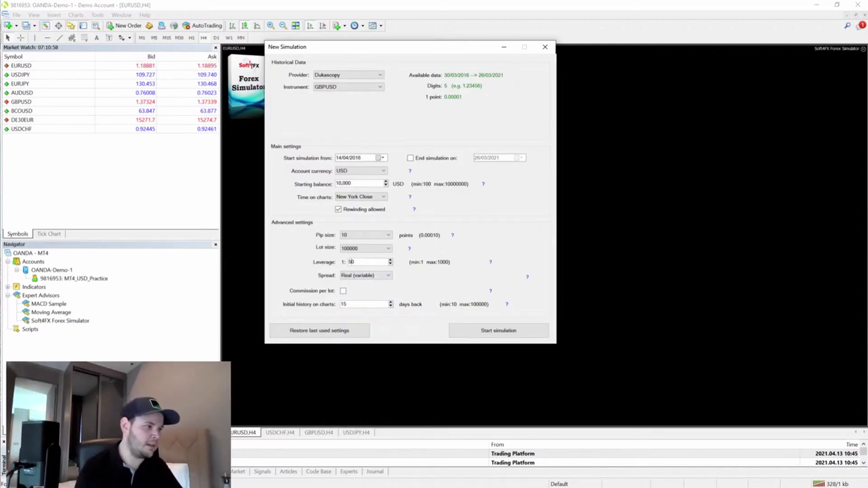
Try the Fixed spread option for the simulation and return the spread to Real (variable)
click(366, 275)
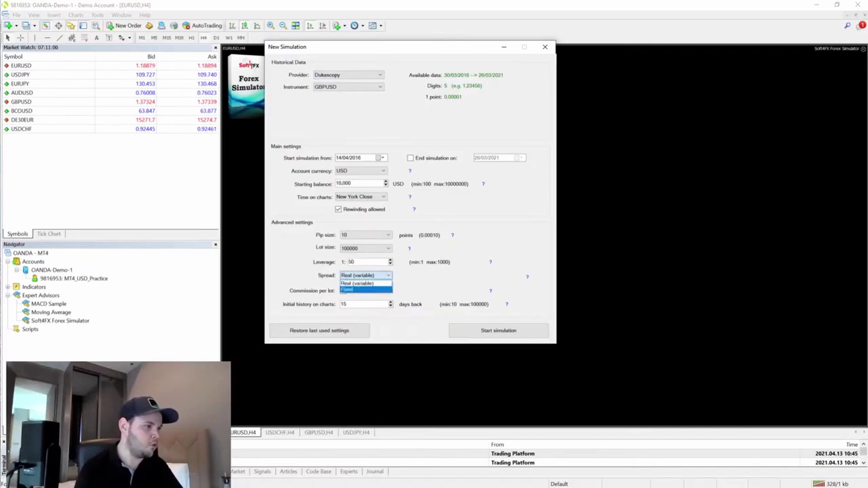
click(361, 289)
click(366, 275)
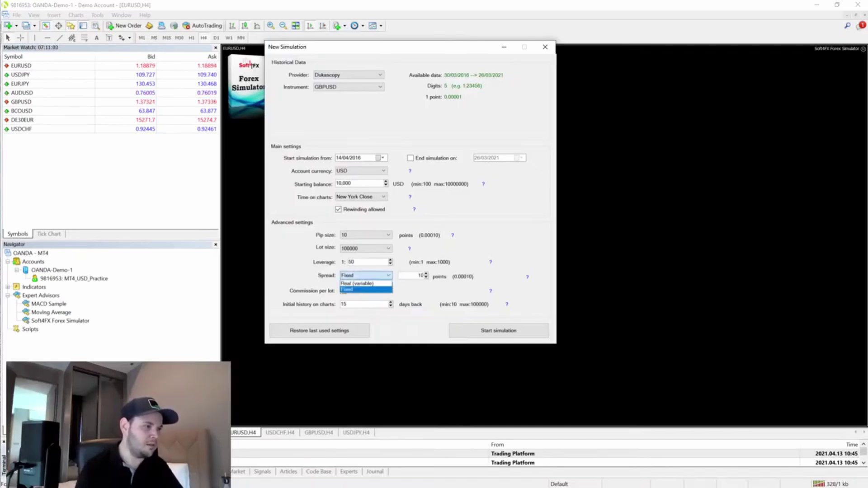
click(362, 283)
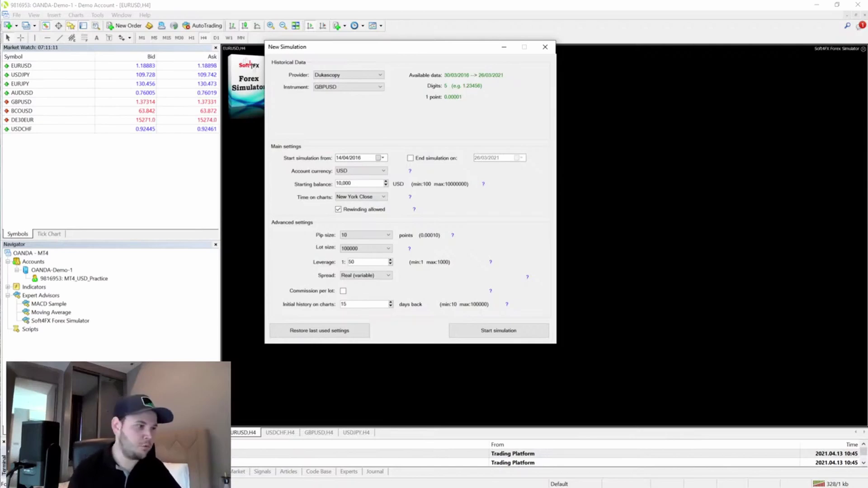
Try enabling the commission per lot for the simulation and turn it off again
click(343, 291)
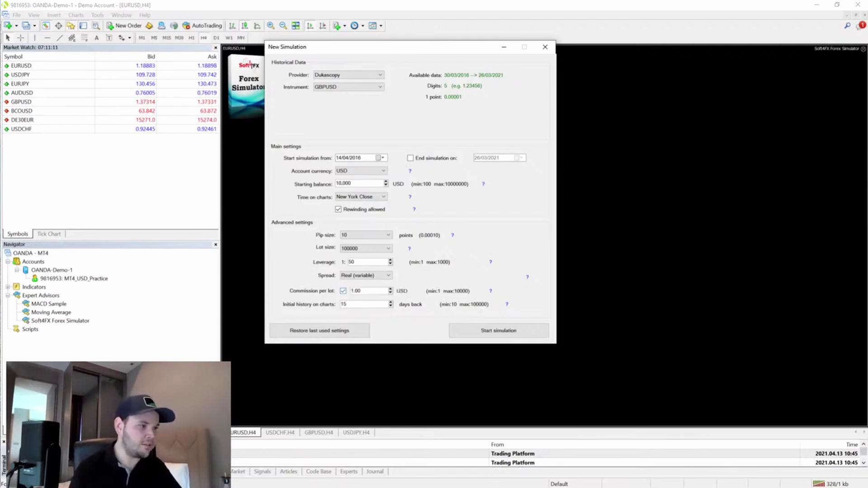
drag(362, 291, 351, 291)
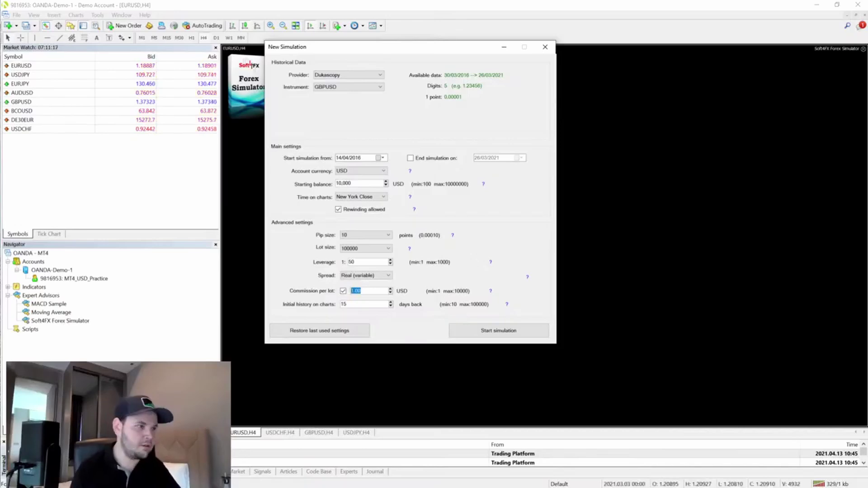
click(343, 290)
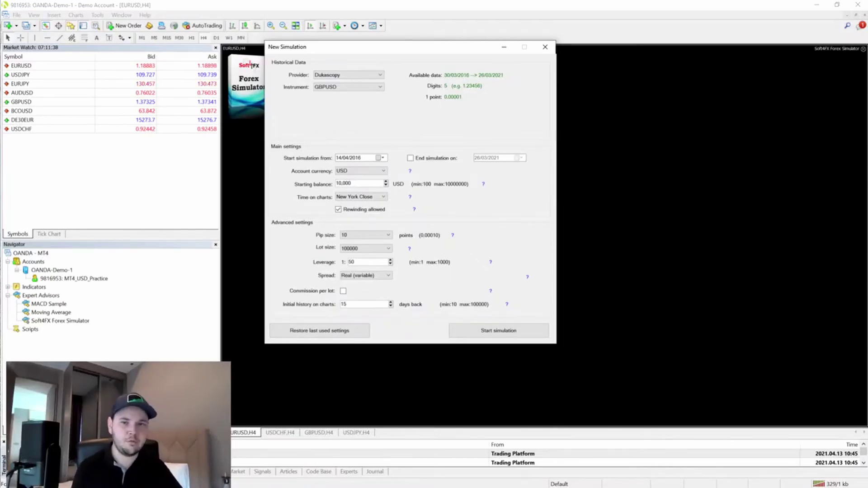
Start the simulation with an initial chart history of 30 days back and shrink its control window
double_click(344, 305)
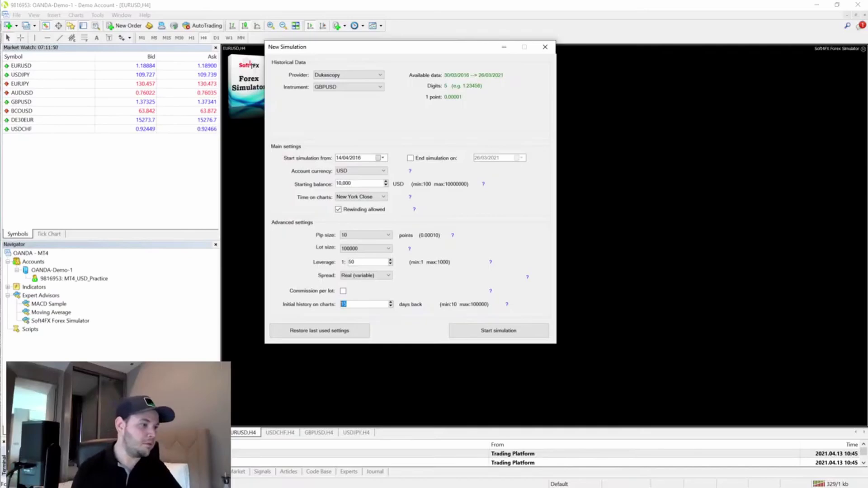
text(30)
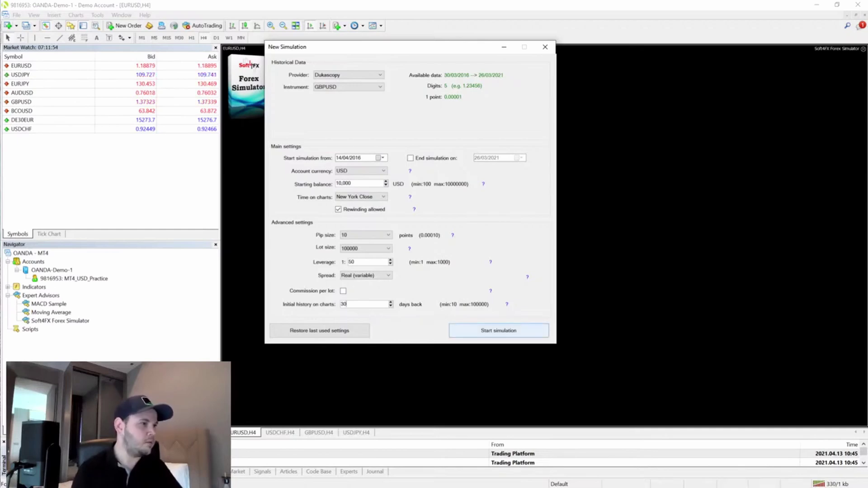
click(498, 330)
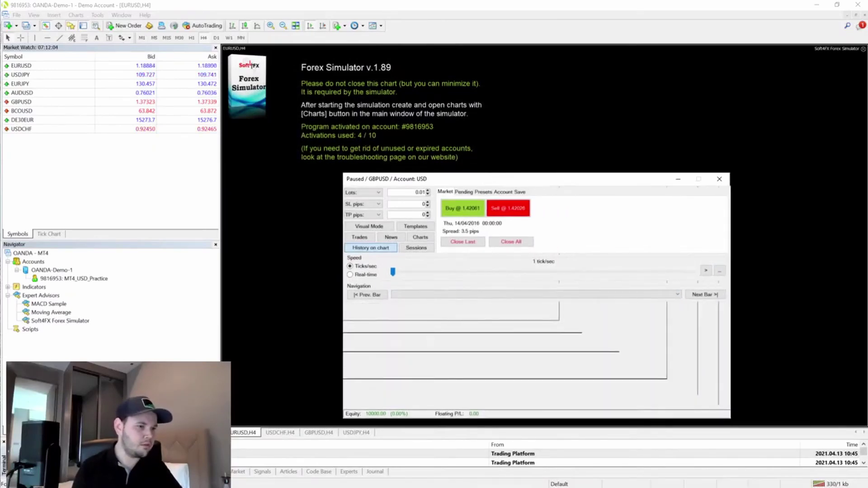
drag(729, 418, 554, 326)
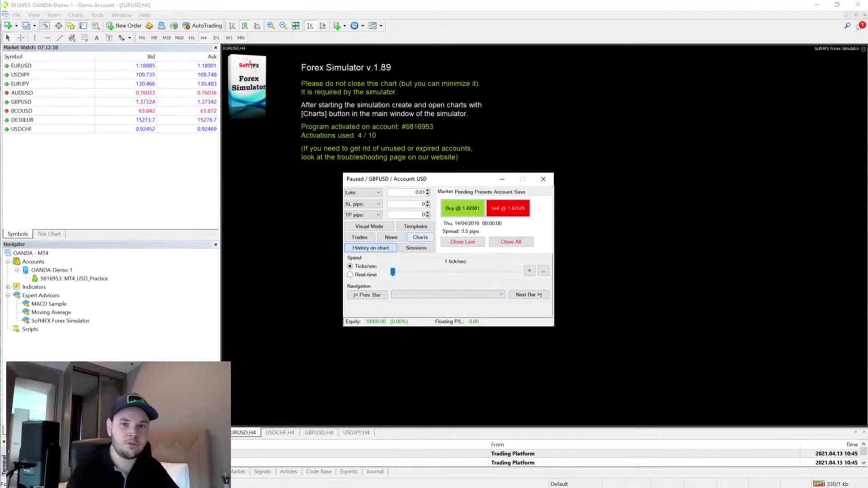
Add a standard GBPUSD chart with the Daily period and 10000 bars to the simulation
click(420, 237)
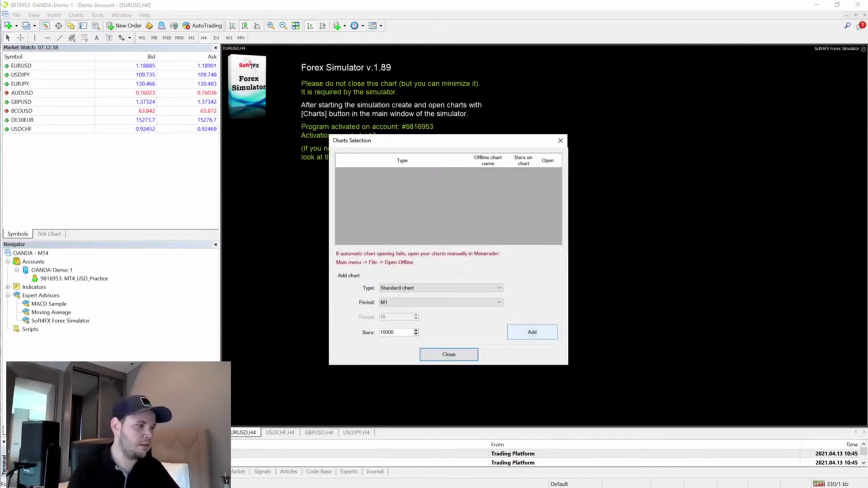
click(441, 288)
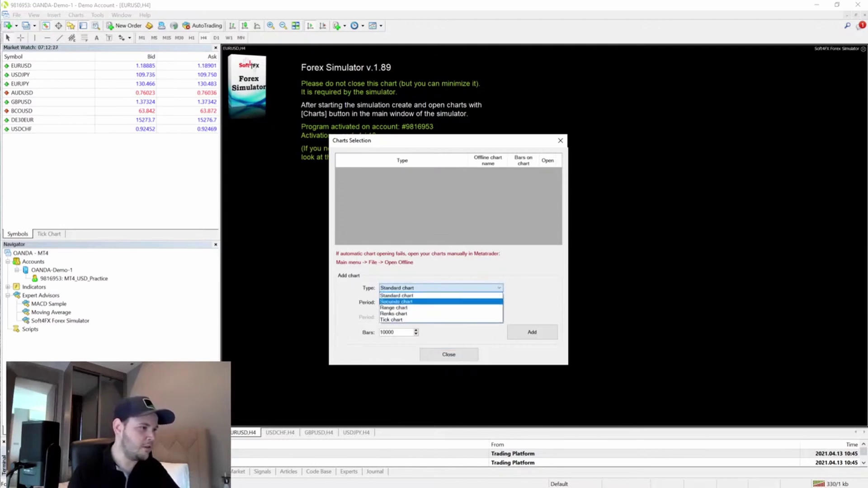
click(441, 296)
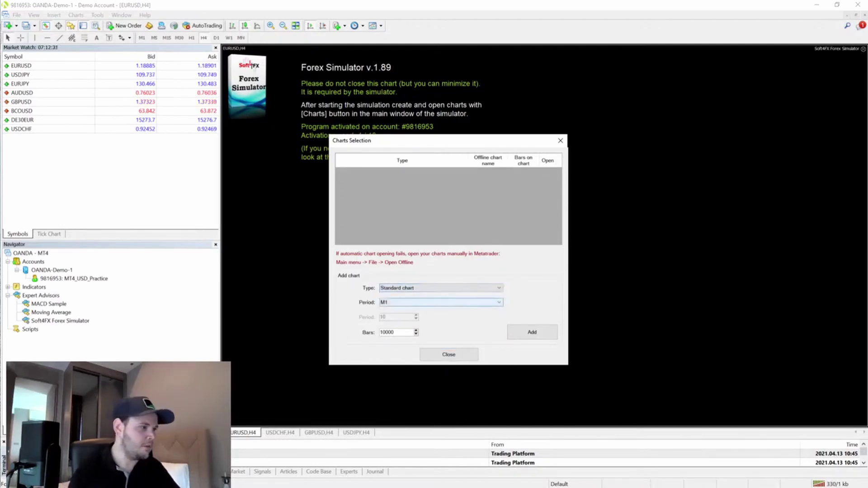
click(440, 302)
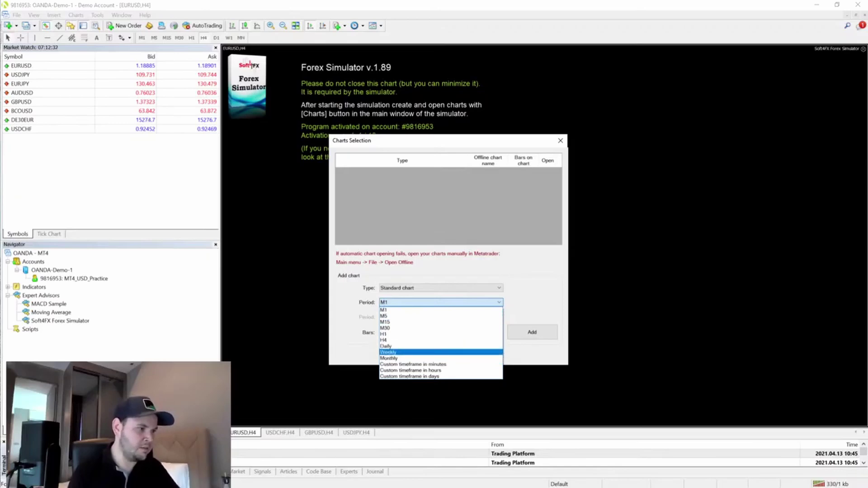
click(393, 346)
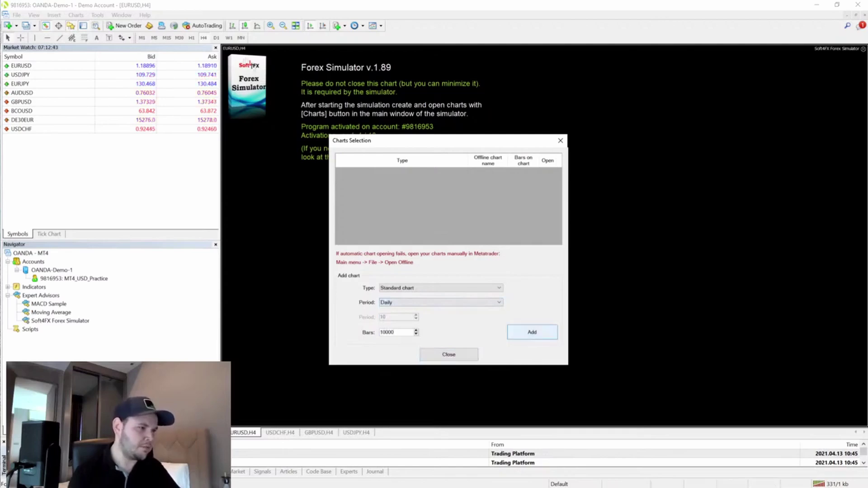
click(532, 332)
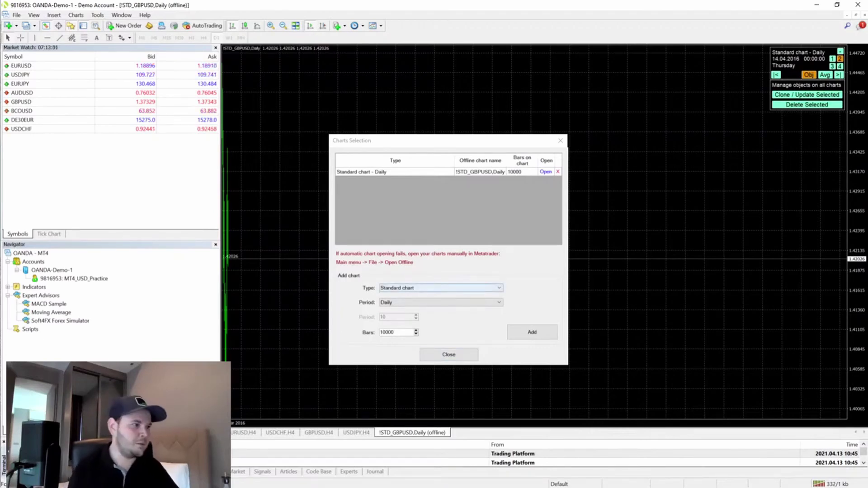
Add a standard GBPUSD chart with the H1 period and 10000 bars, and close the chart selection
click(441, 288)
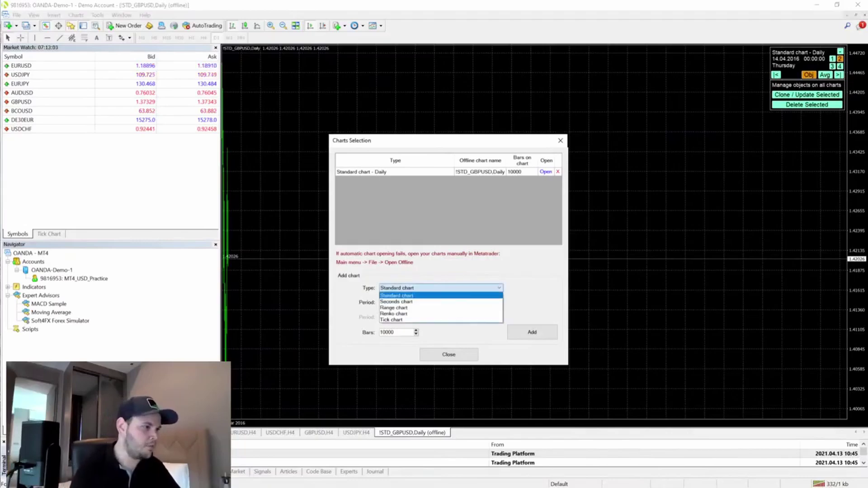
click(397, 295)
click(441, 302)
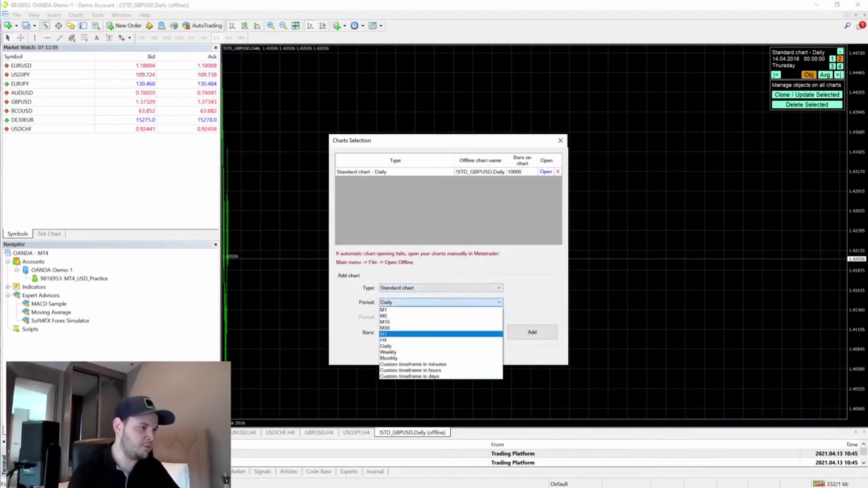
click(389, 333)
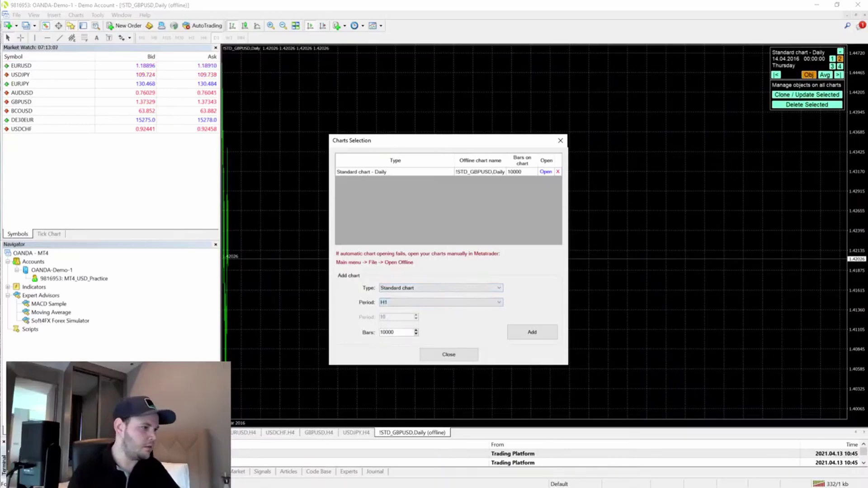
click(532, 332)
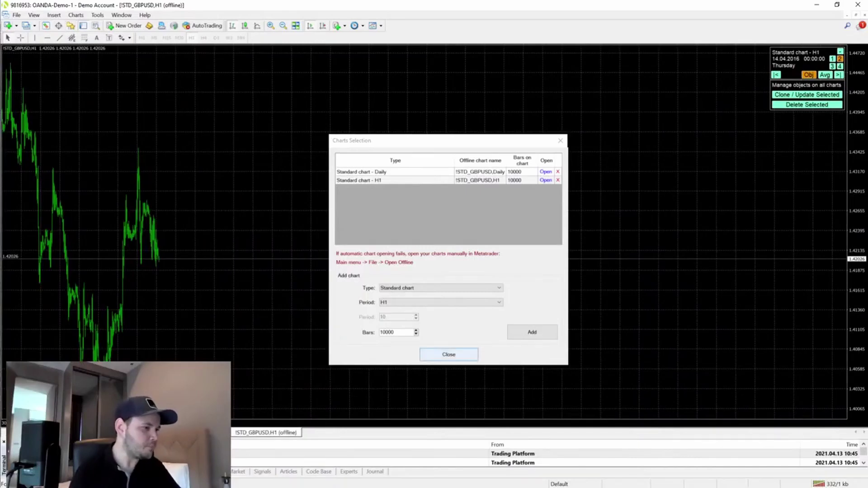
click(448, 354)
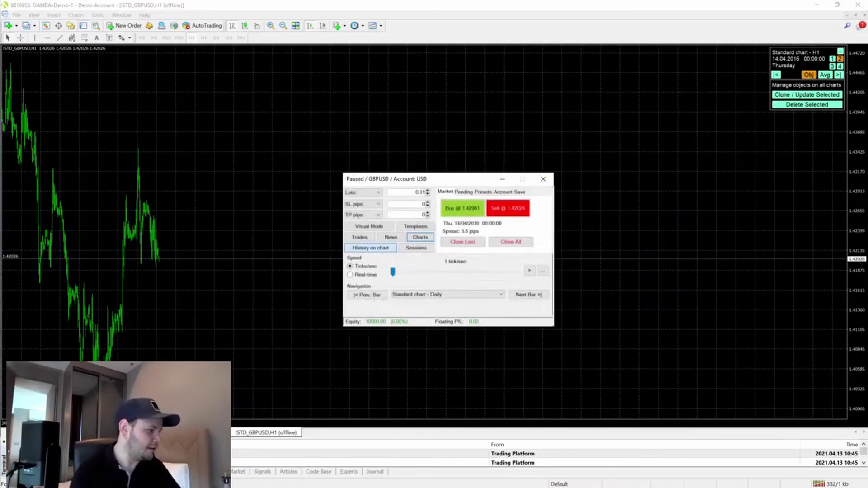
Restore the simulator's Daily chart from full size to a floating window and minimize the EURUSD, GBPUSD H4 and USDCHF charts
click(267, 433)
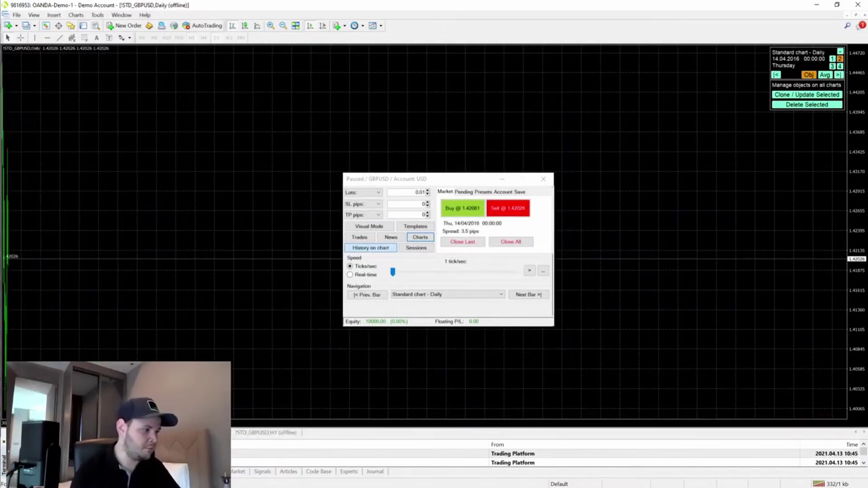
double_click(267, 433)
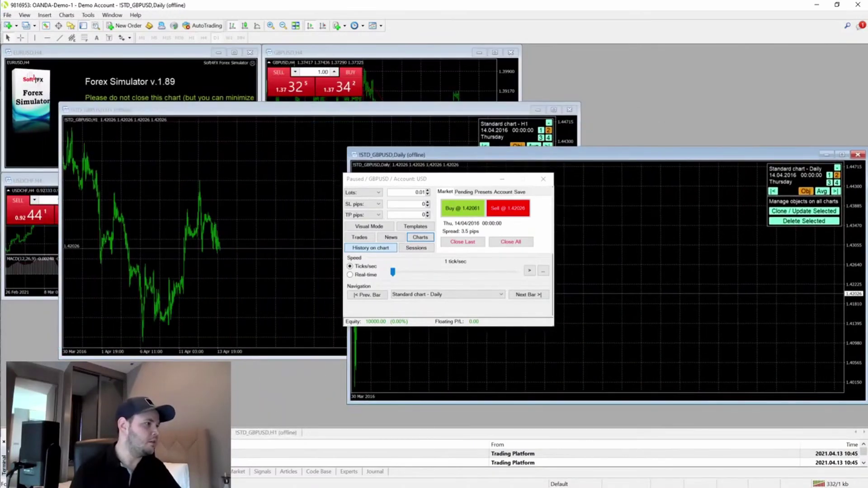
click(149, 77)
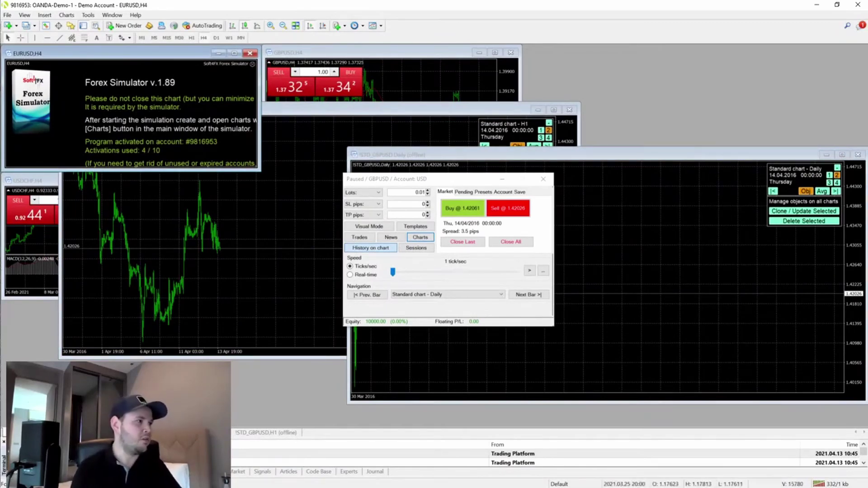
click(218, 52)
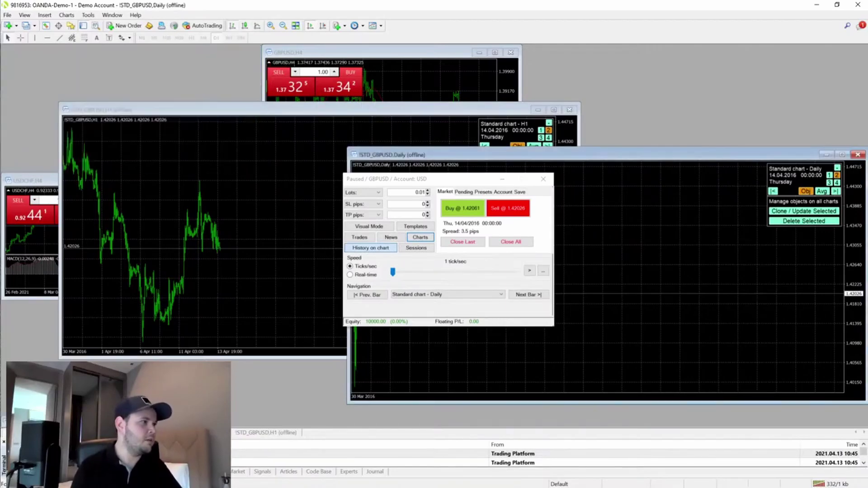
click(479, 53)
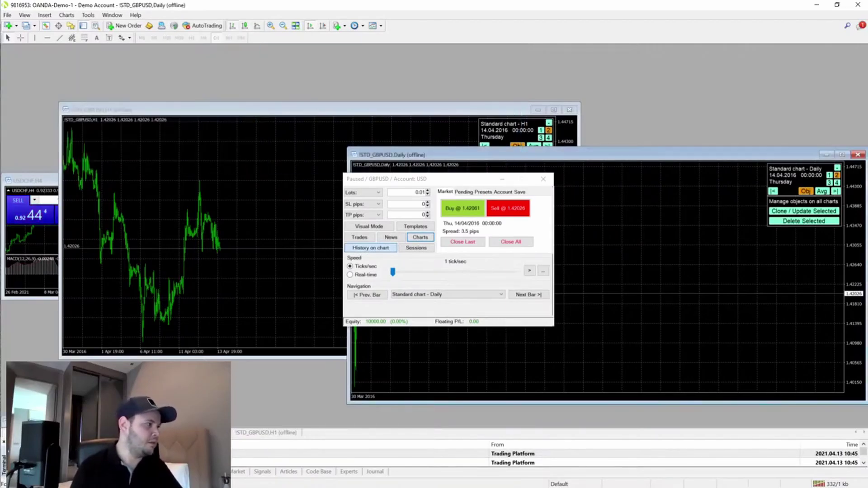
click(33, 180)
click(218, 180)
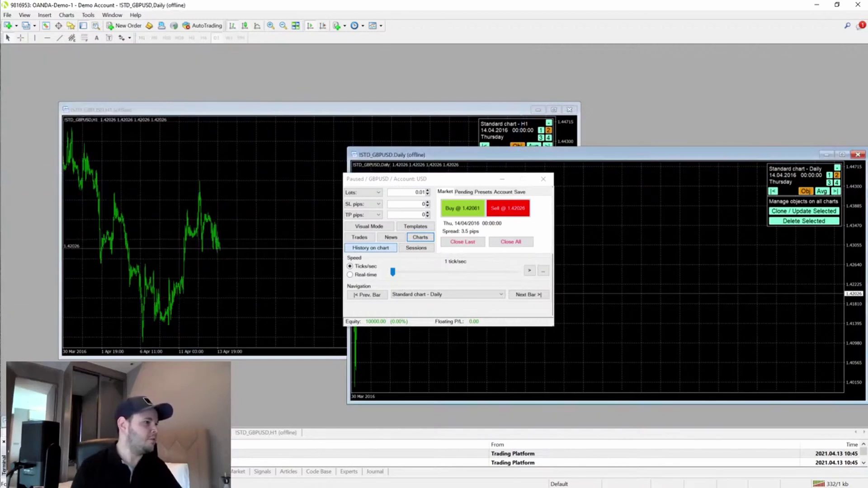
Arrange the H1 and Daily GBPUSD charts side by side, with H1 first, both filling the height of the workspace
drag(289, 110, 223, 50)
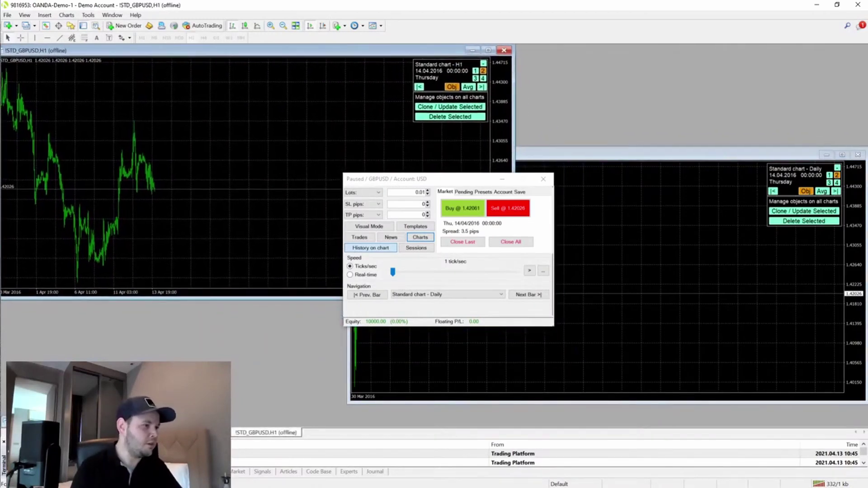
drag(633, 155, 704, 179)
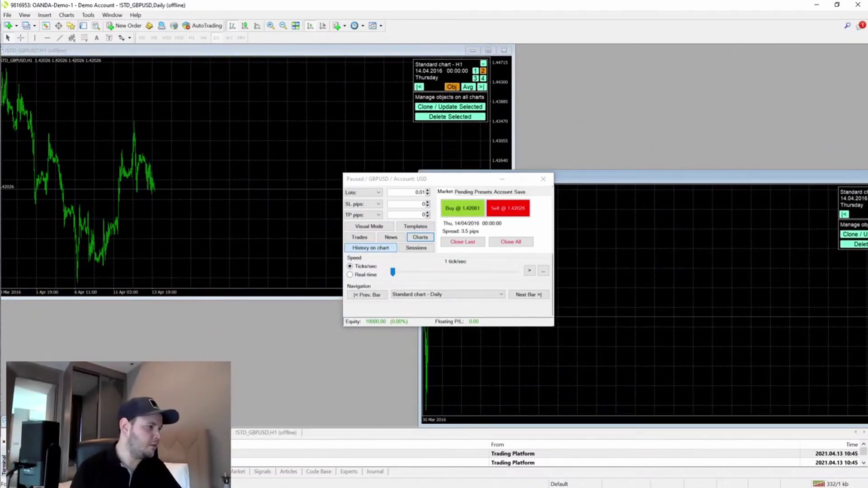
drag(289, 298, 289, 425)
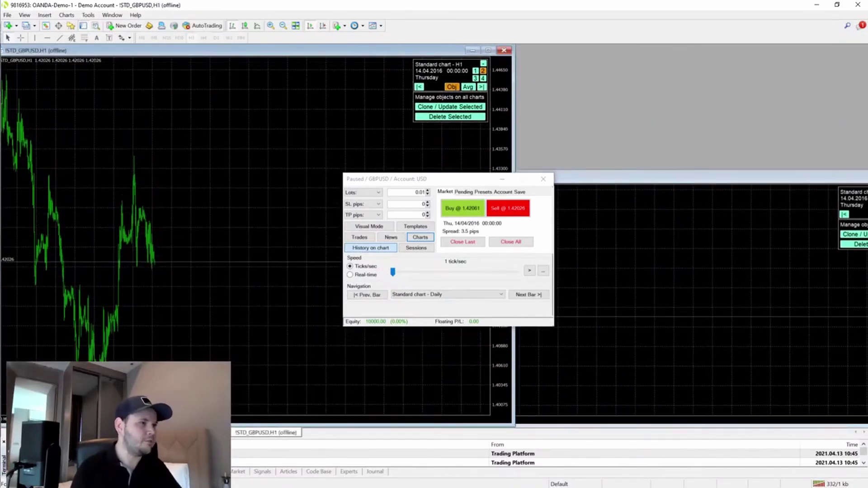
drag(514, 357, 416, 357)
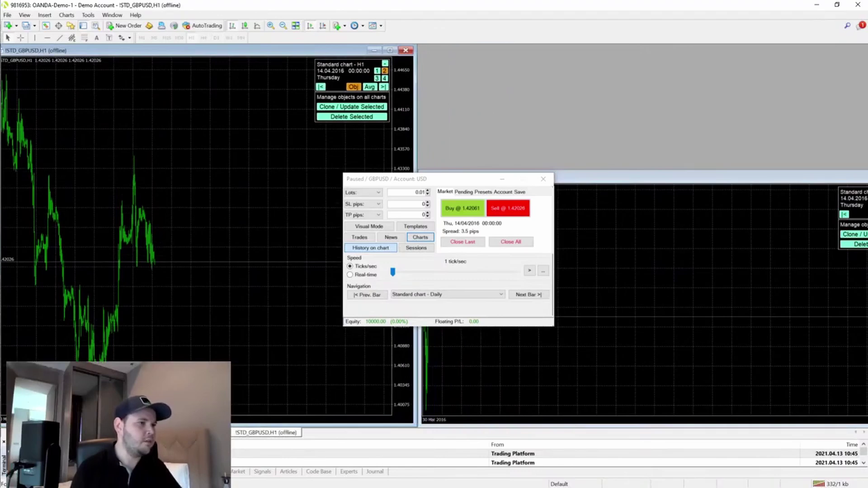
drag(642, 177, 638, 48)
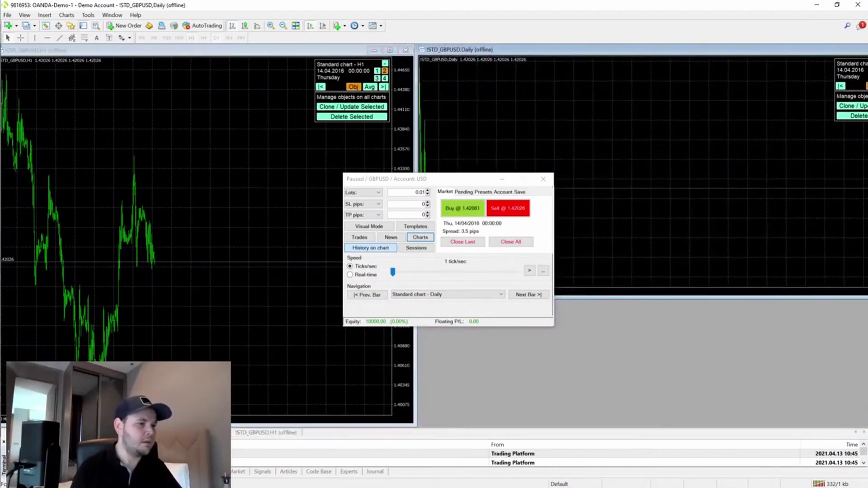
drag(642, 297, 641, 425)
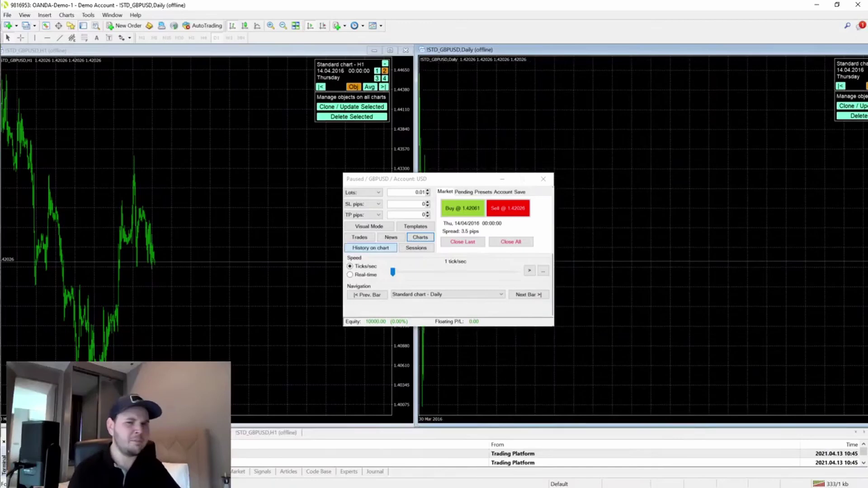
Apply a chart template with red and blue candles to the H1 chart and the Default template to the Daily chart
right_click(224, 147)
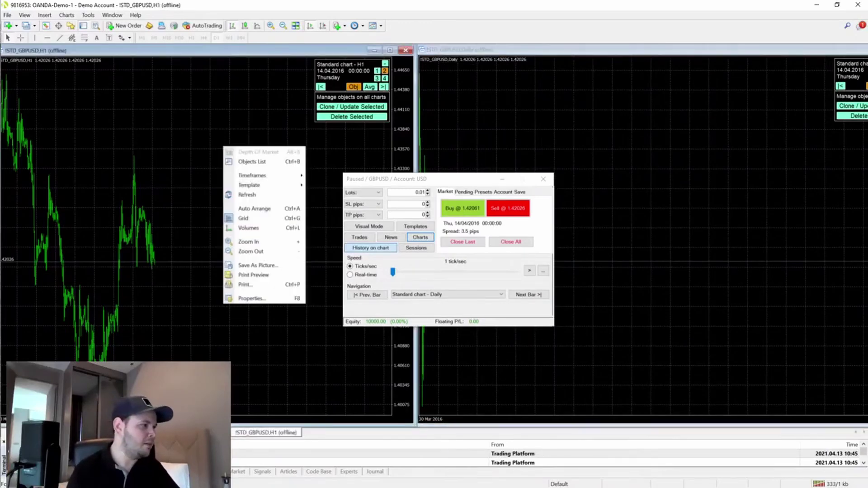
mouse_move(254, 175)
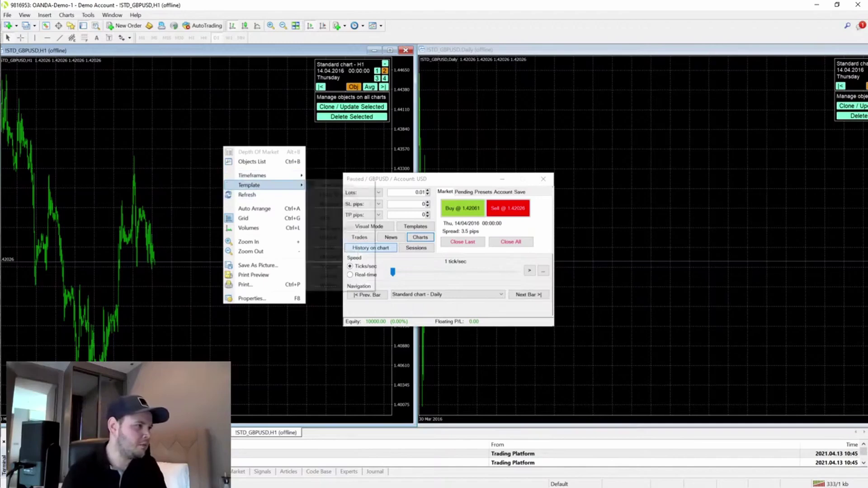
click(327, 247)
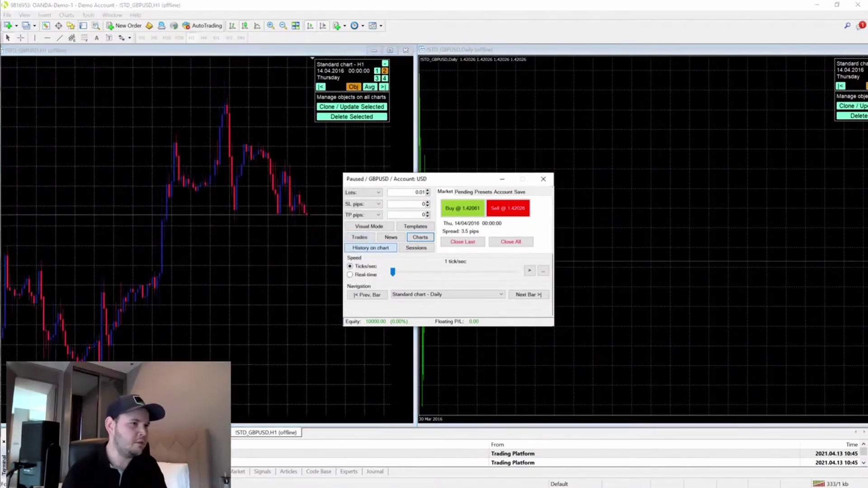
right_click(644, 164)
mouse_move(705, 202)
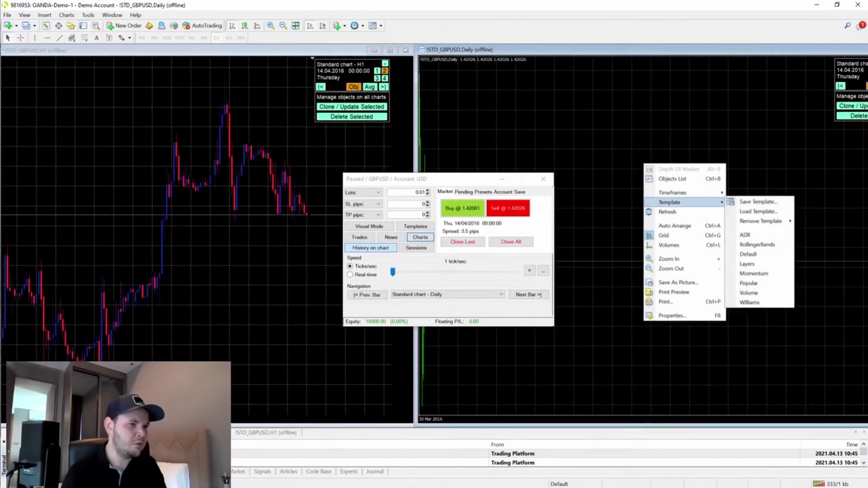
click(748, 254)
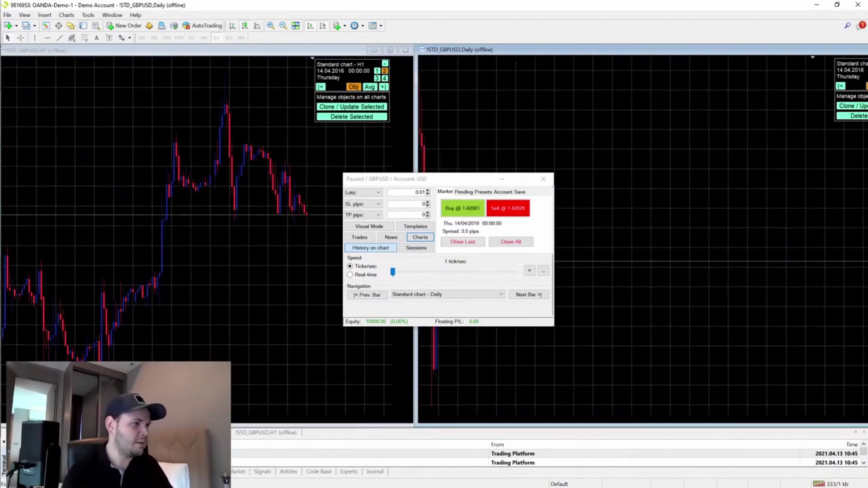
Move the simulator control window over the Daily chart and try to display the economic news
drag(457, 178, 660, 224)
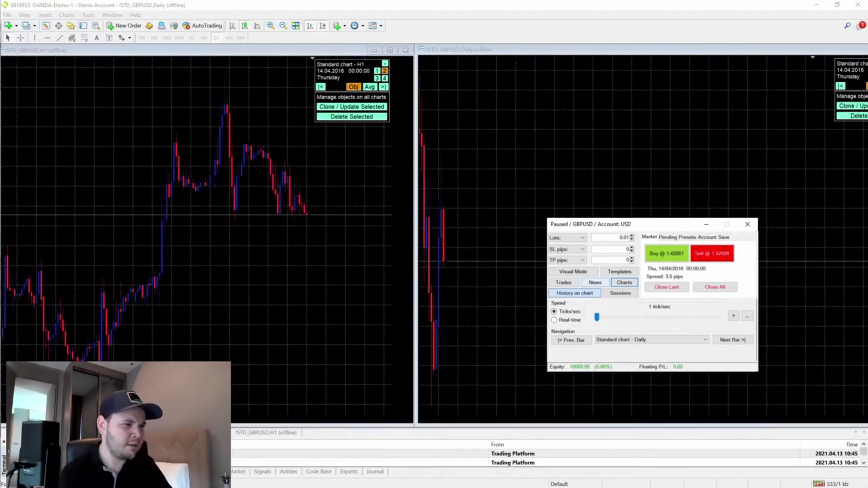
click(594, 283)
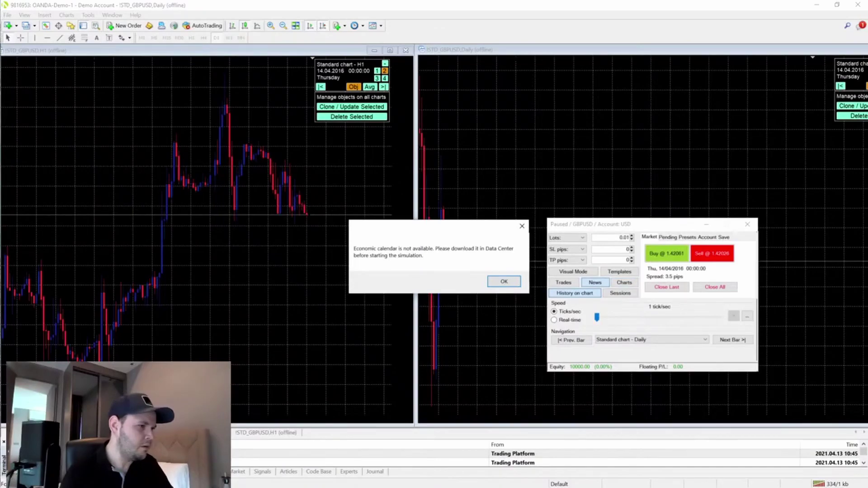
click(504, 281)
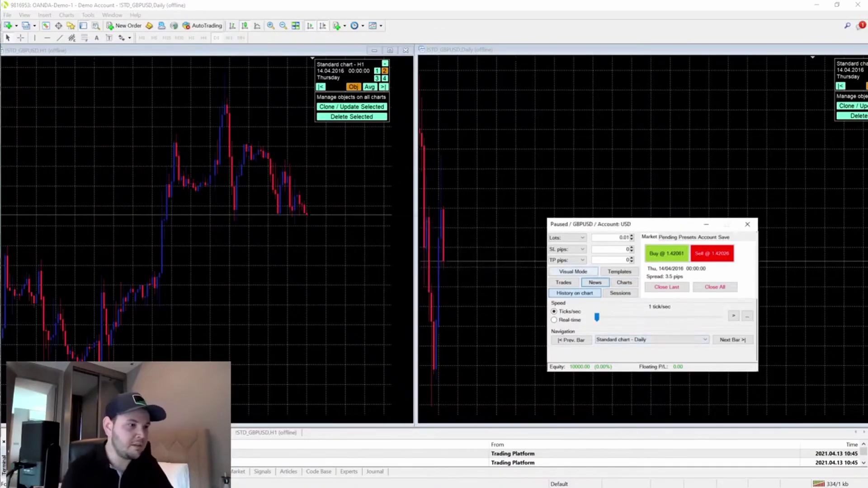
Show the market sessions and advance the simulation by 13 Daily bars to 03/05/2016
click(620, 293)
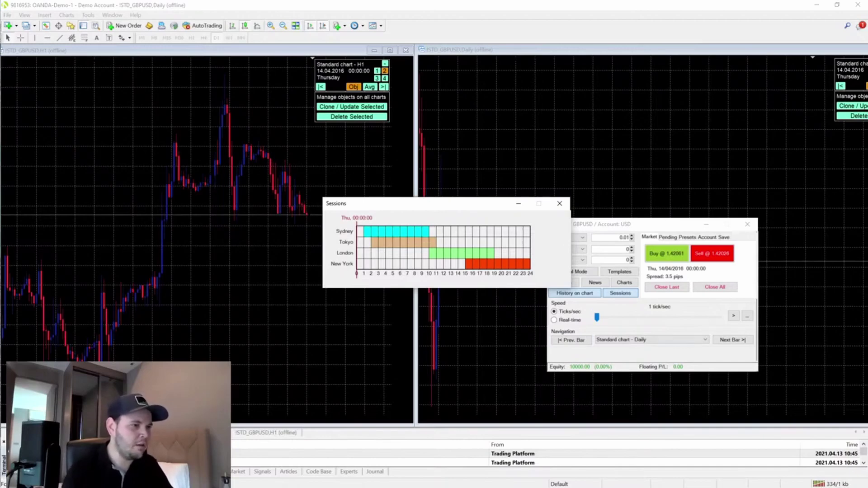
click(732, 340)
click(732, 340)
click(732, 340)
click(732, 339)
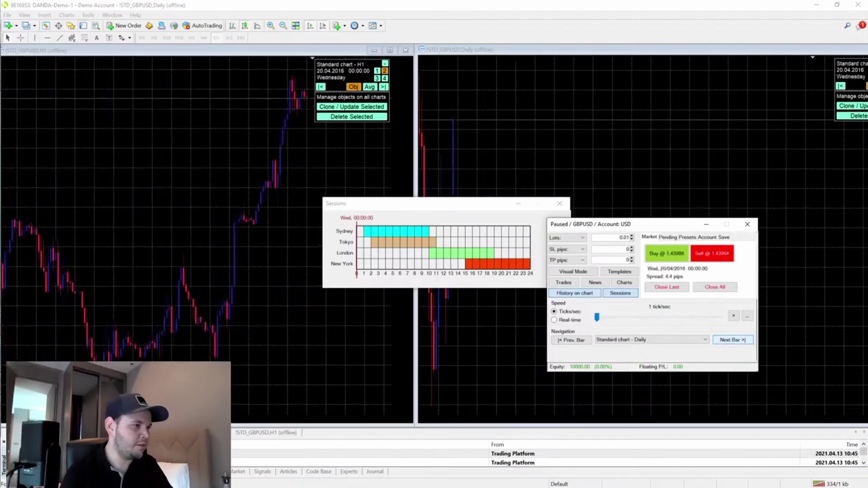
click(732, 340)
click(732, 340)
click(733, 340)
click(732, 339)
click(732, 340)
click(733, 340)
click(732, 340)
click(732, 340)
click(732, 340)
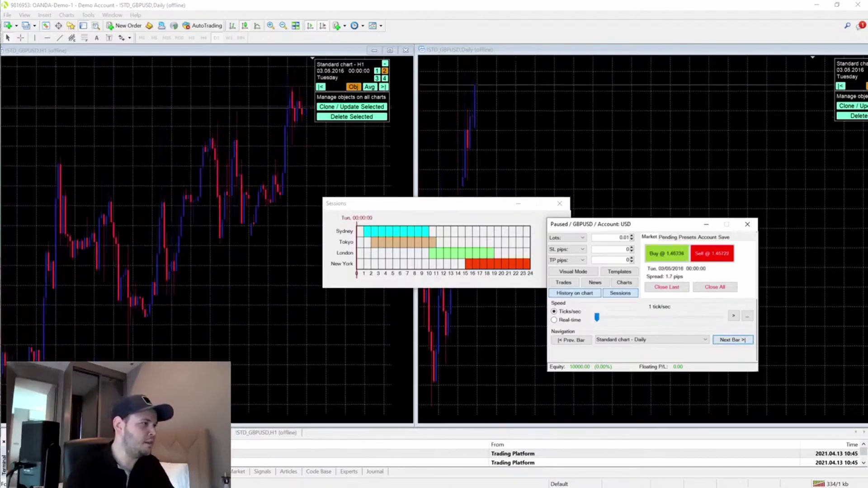
Switch bar navigation to Standard chart - H1 and advance the simulation by 16 bars to 16:00 on 03/05/2016
click(262, 181)
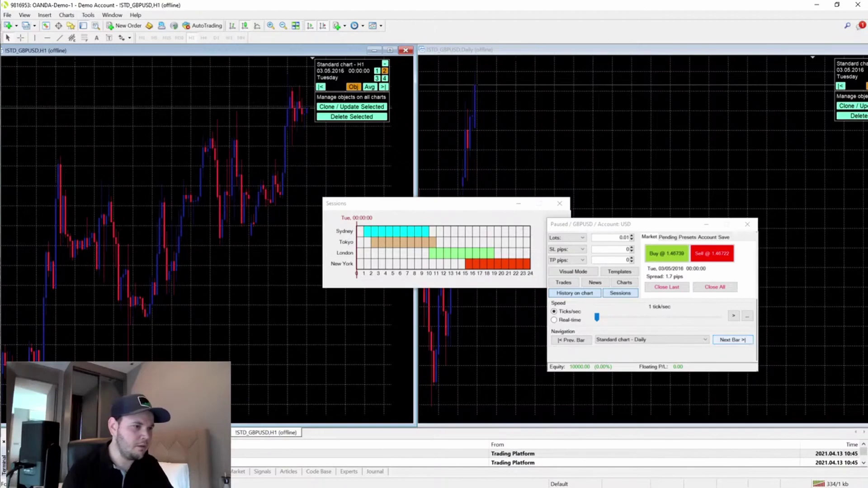
click(673, 340)
click(673, 340)
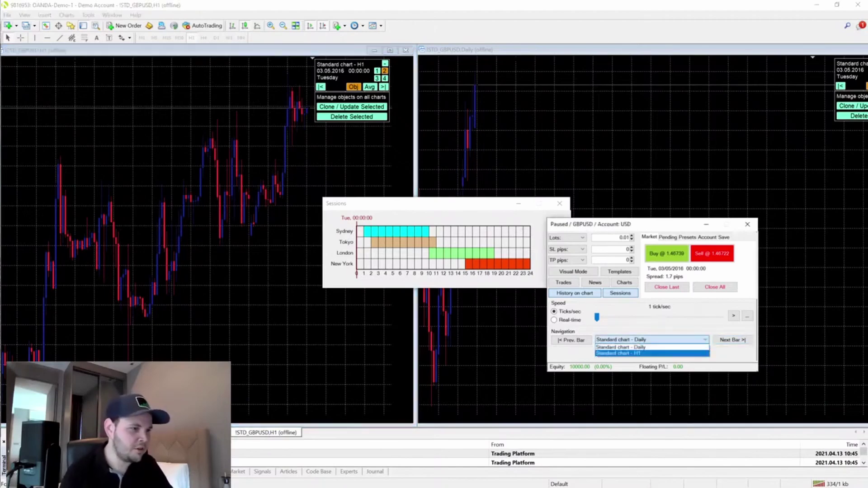
click(651, 354)
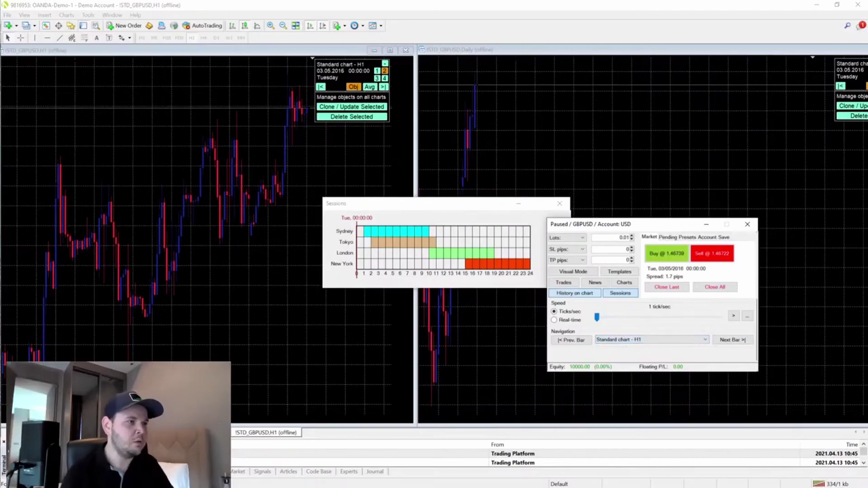
click(732, 340)
click(732, 340)
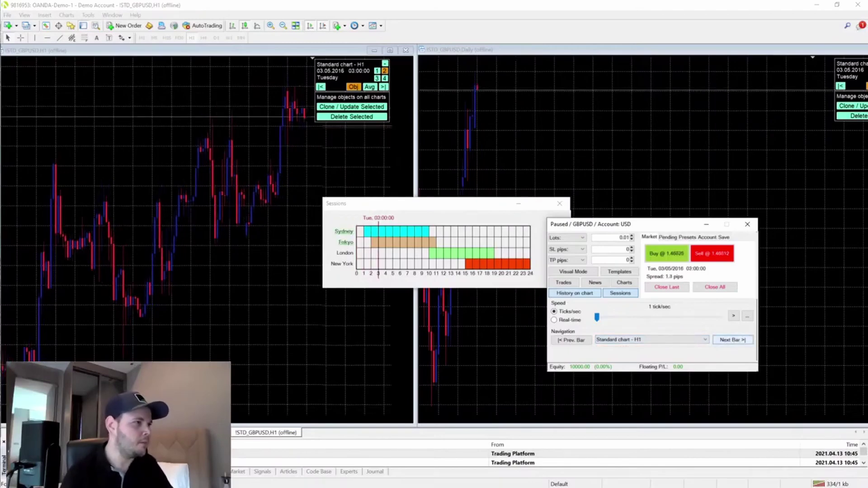
click(733, 340)
click(732, 340)
click(732, 339)
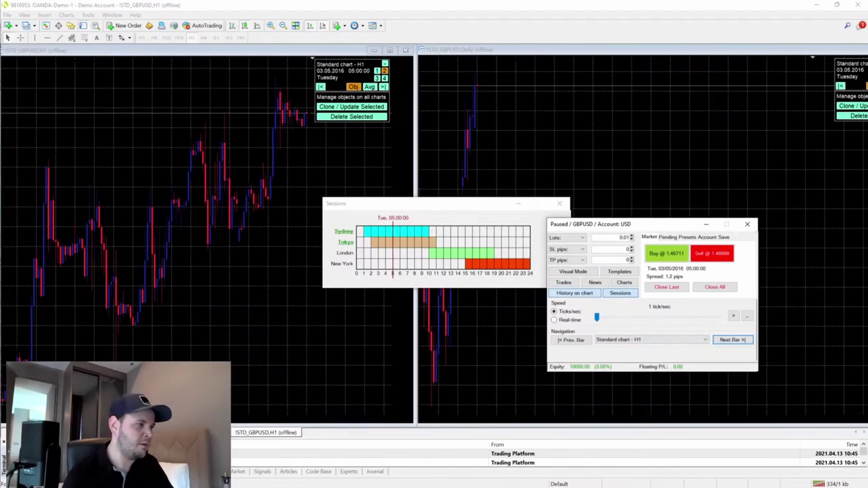
click(732, 339)
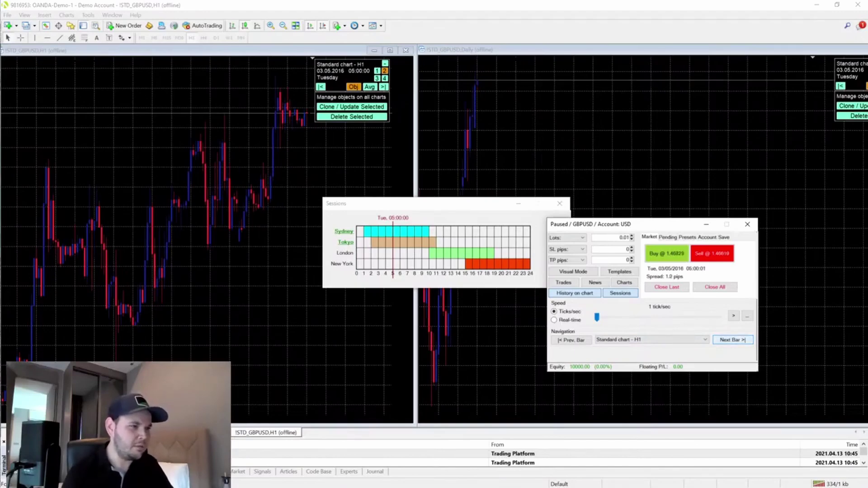
click(733, 340)
click(732, 340)
click(732, 339)
click(732, 340)
click(732, 340)
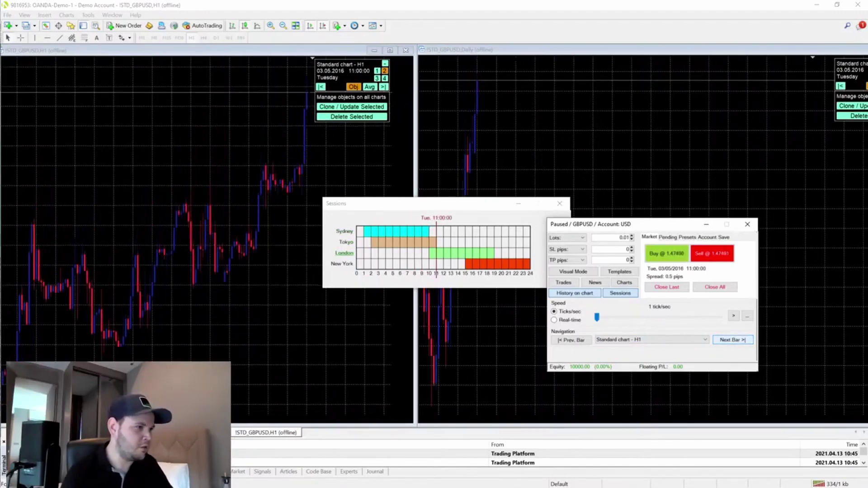
click(732, 339)
click(732, 340)
click(732, 340)
click(732, 339)
click(732, 339)
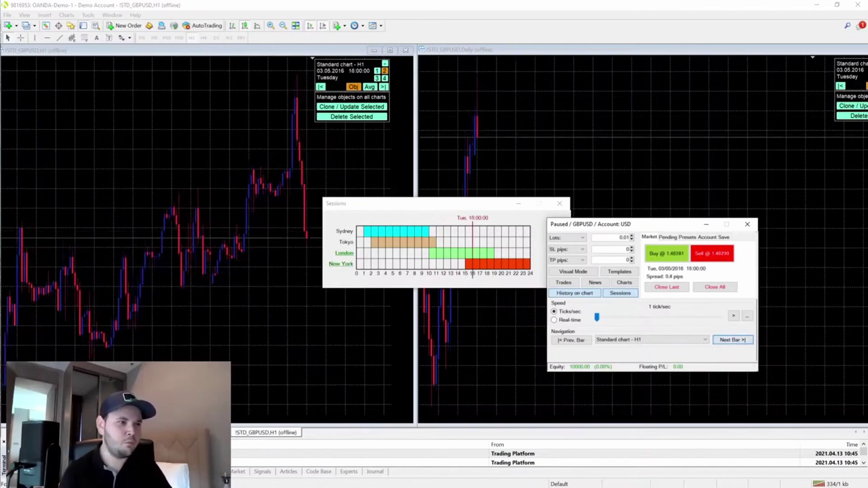
Close the Sessions window and move the simulator control window to the Daily chart's edge nearest the H1 chart
drag(437, 204, 677, 45)
drag(563, 129, 661, 127)
click(800, 45)
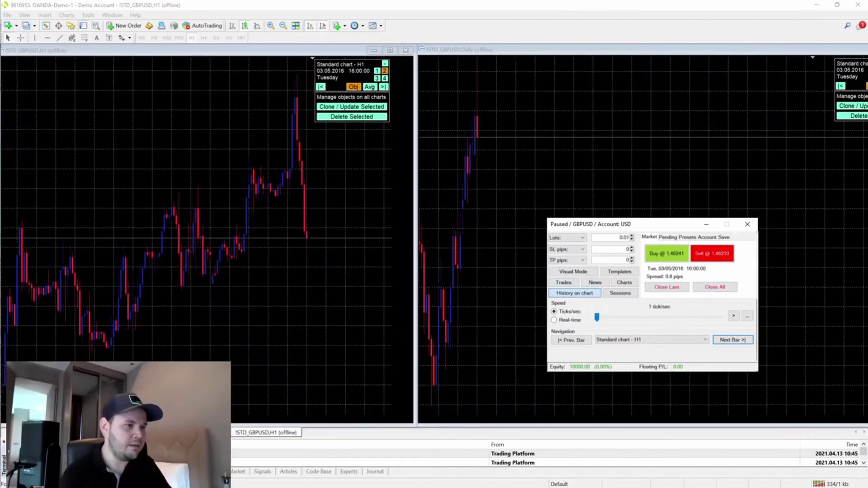
drag(608, 224, 475, 233)
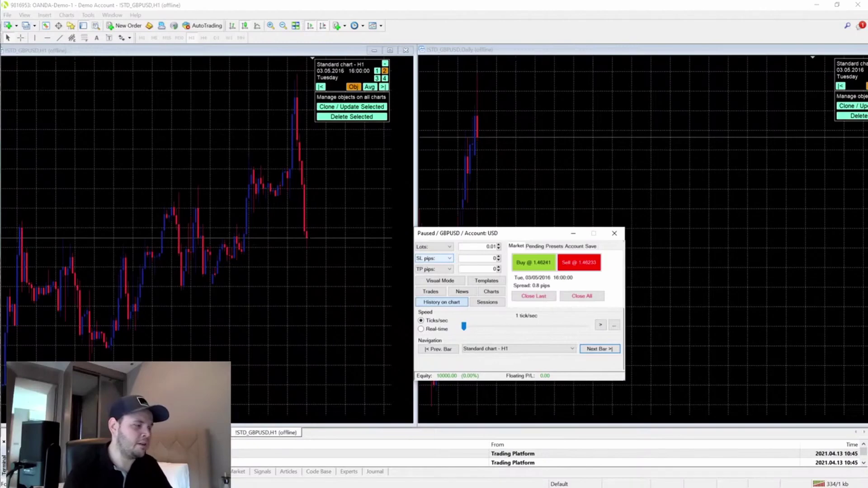
right_click(326, 247)
key(Escape)
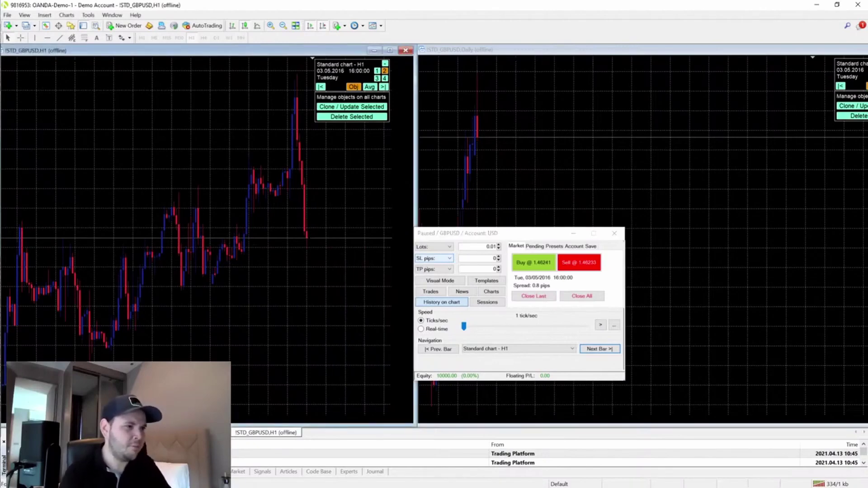
Set the Auto Break/Even preset to move the stop loss to 5 pips of profit when an order is 50 pips in profit
click(525, 246)
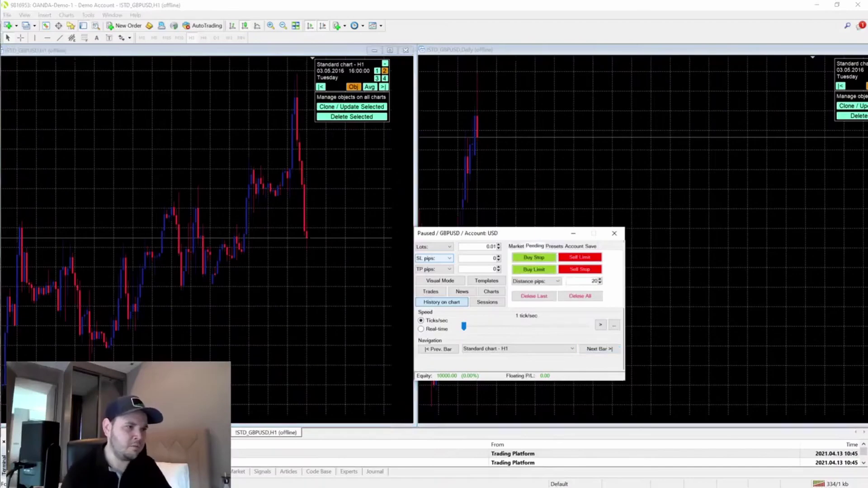
click(554, 246)
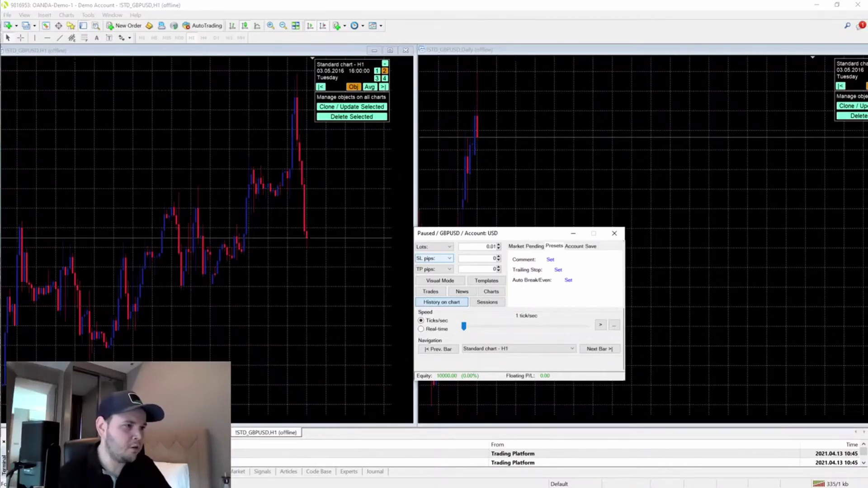
click(568, 280)
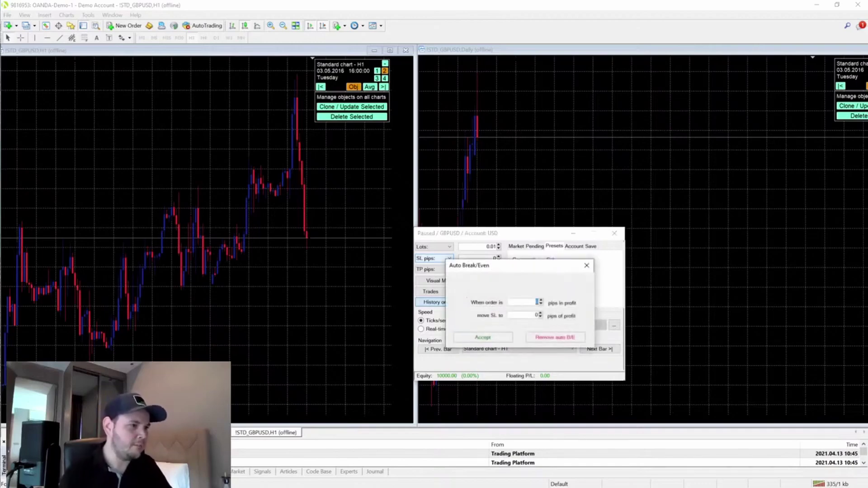
text(50)
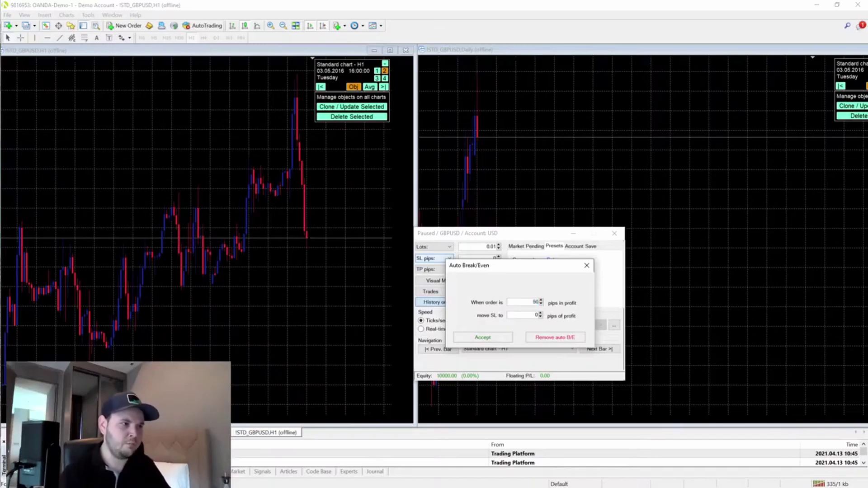
key(Tab)
key(BackSpace)
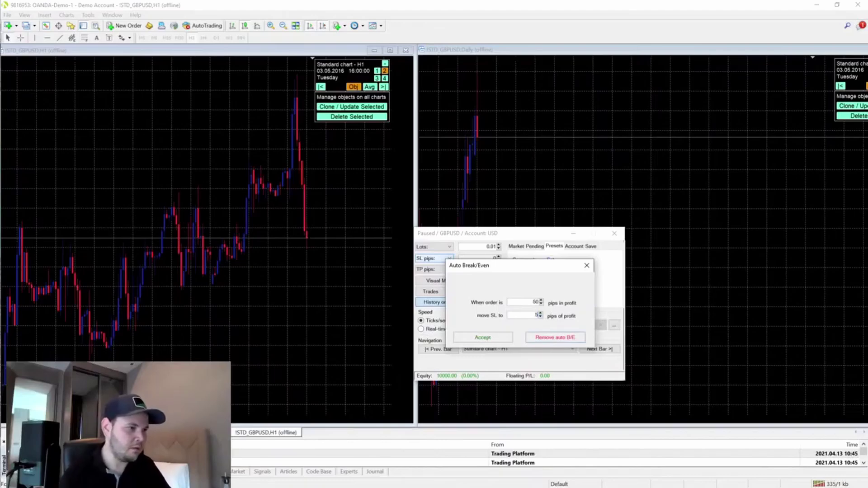
click(483, 337)
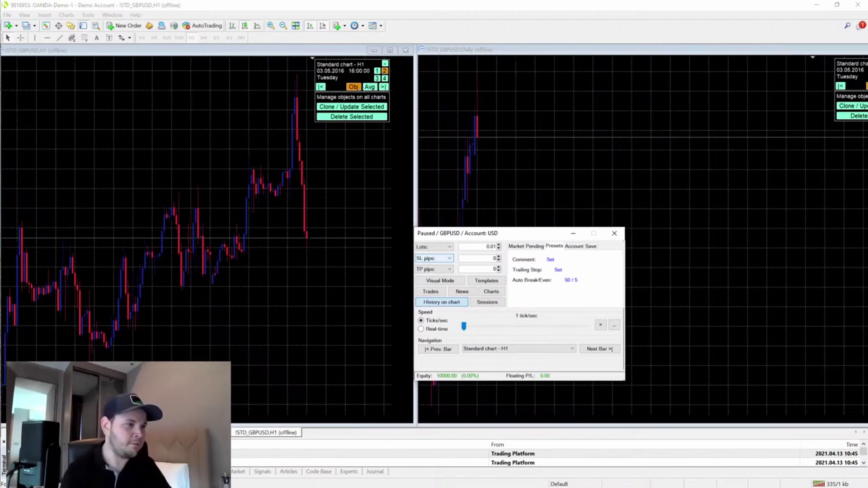
Examine the Trailing Stop preset's settings and close them without making changes
click(558, 269)
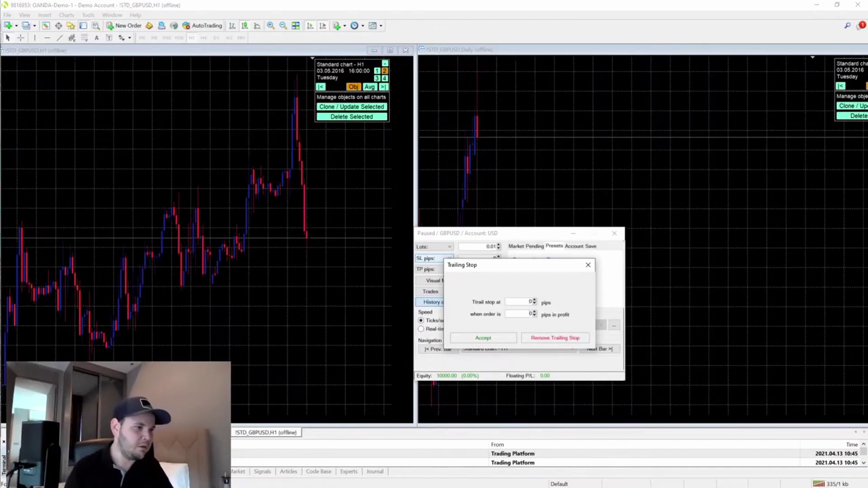
double_click(531, 313)
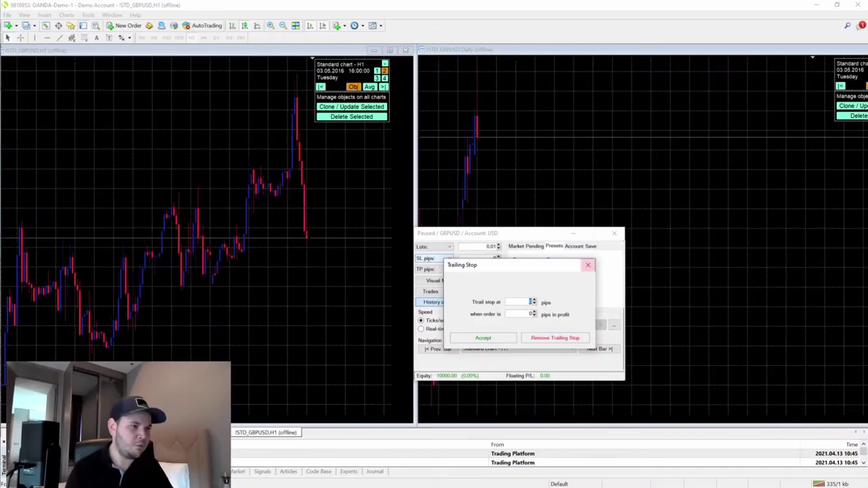
click(588, 264)
Review the account's profit and balance summary and the save simulation options without saving a file
click(574, 246)
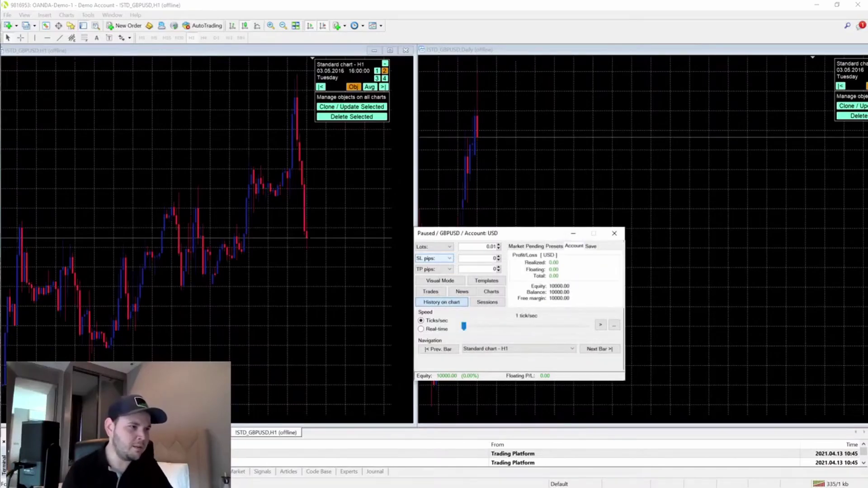
click(590, 246)
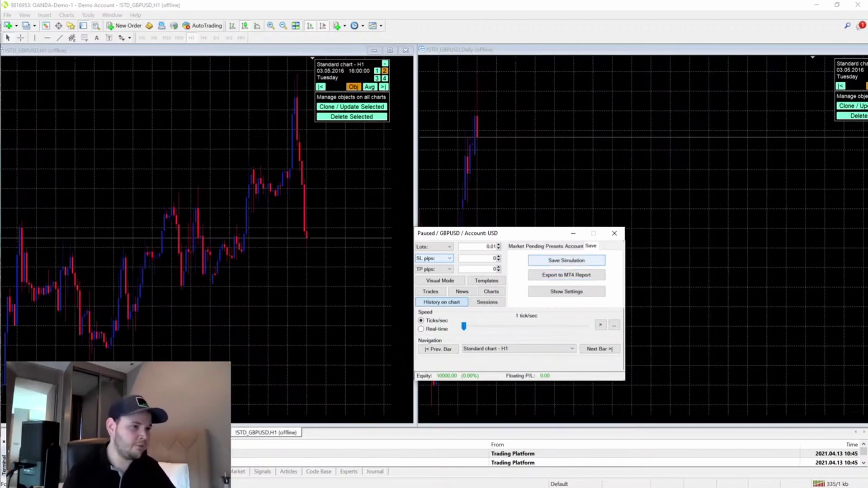
click(566, 260)
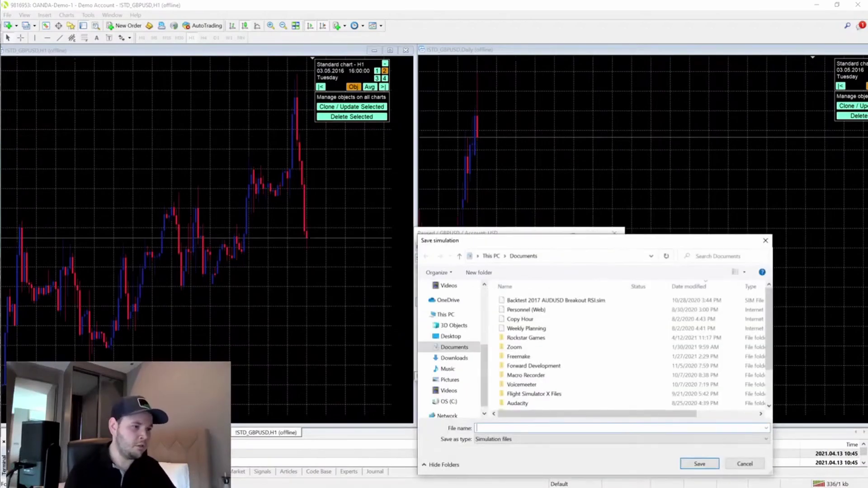
click(765, 241)
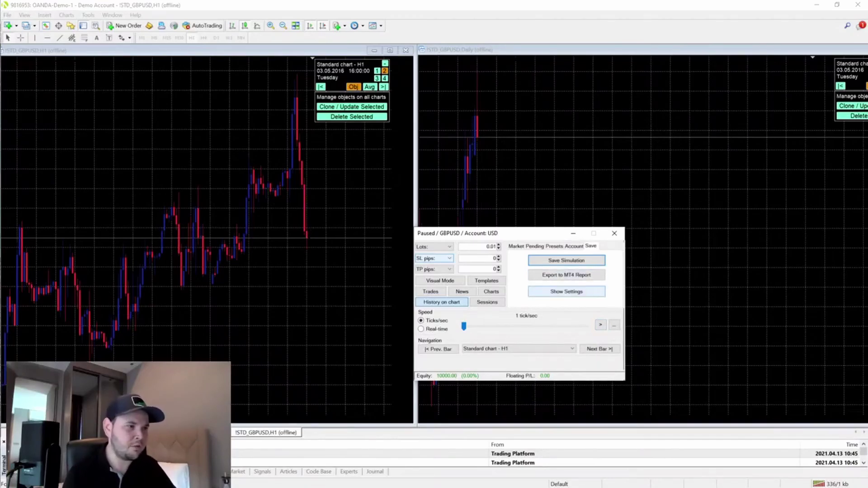
Move the simulator control window toward the middle of the Daily chart and open a 0.01-lot market buy order
click(516, 246)
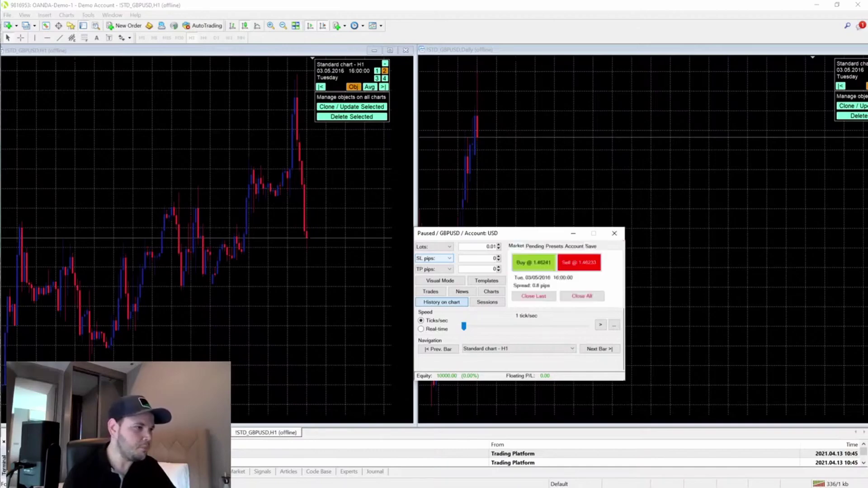
drag(522, 236, 580, 217)
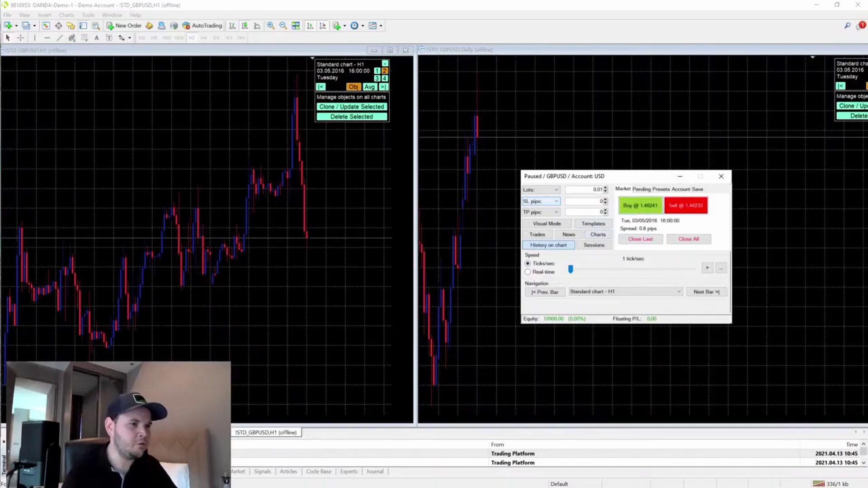
click(639, 206)
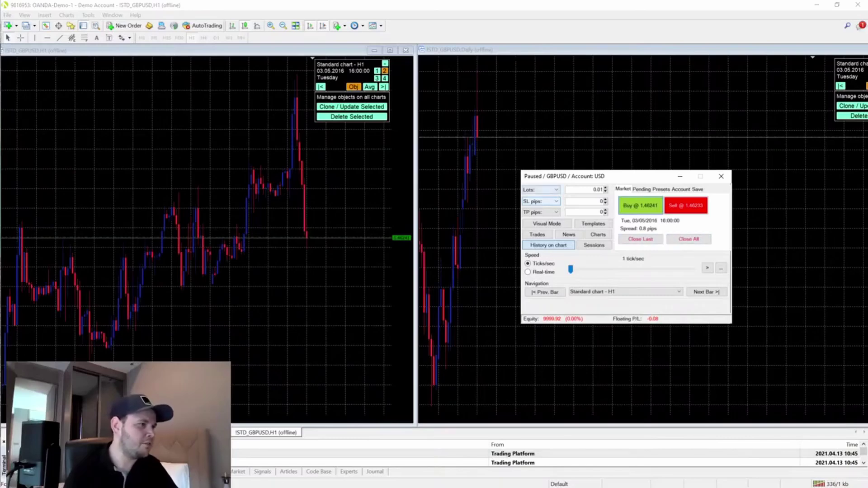
right_click(506, 135)
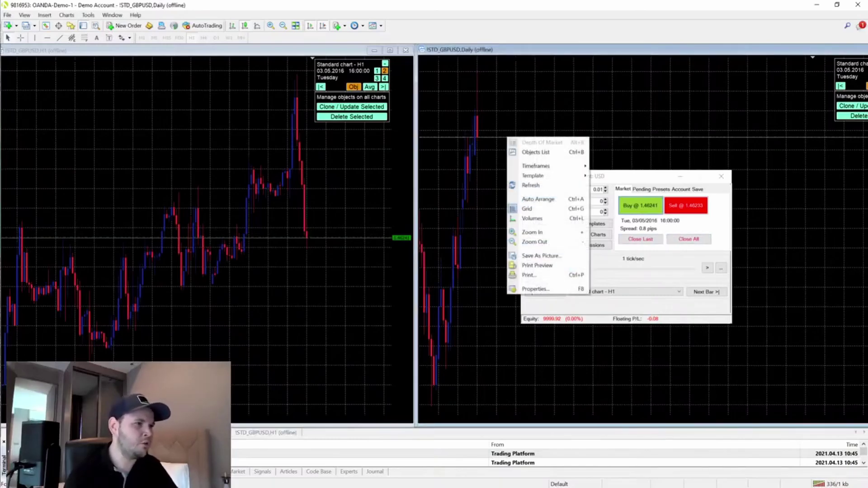
click(470, 158)
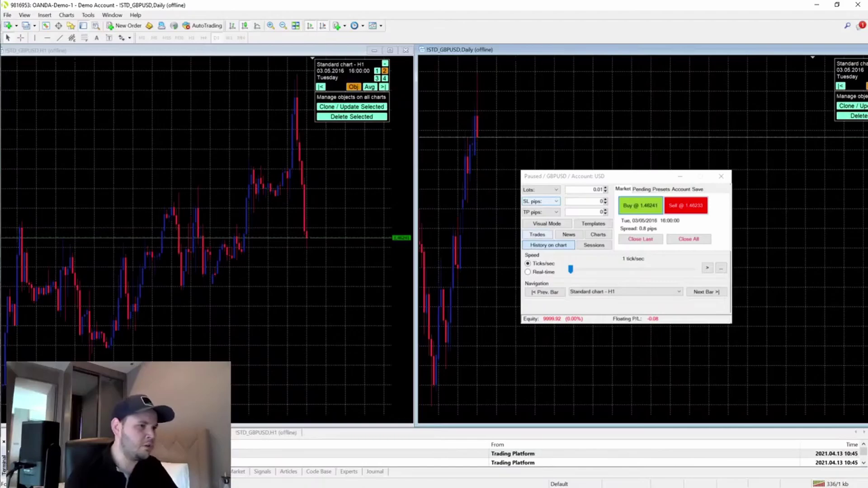
Open the trades list and add a stop loss 50 pips from entry to the open buy order
click(537, 234)
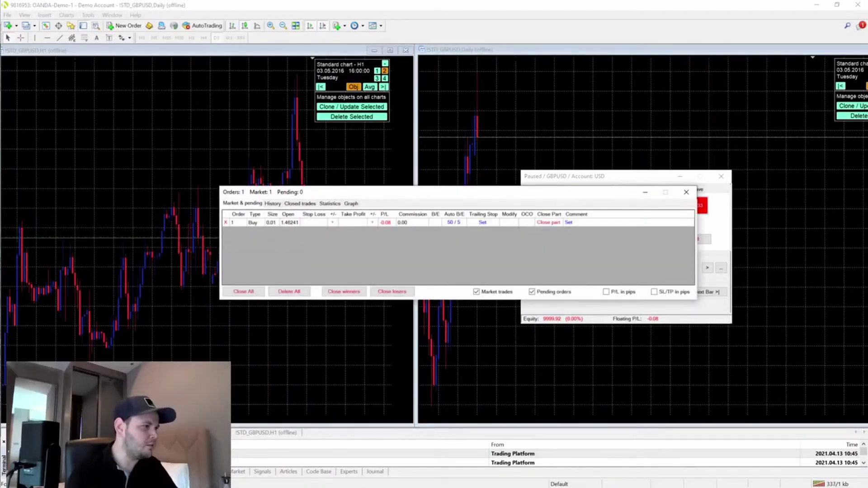
click(333, 222)
click(253, 149)
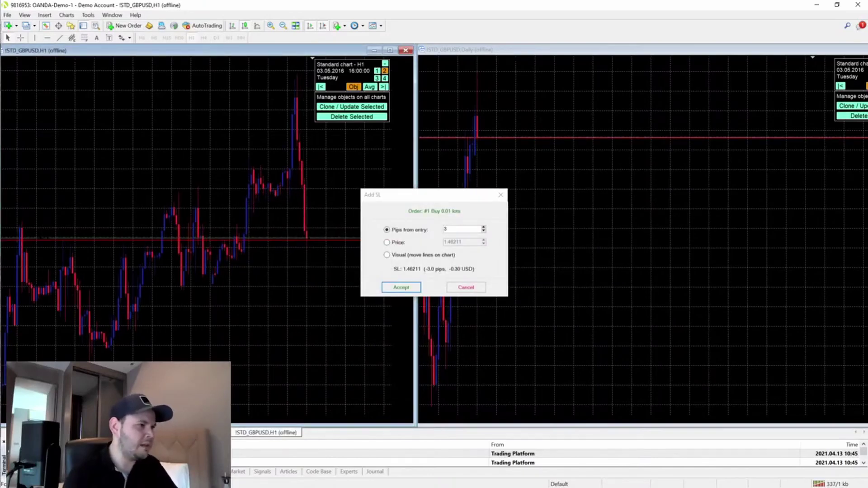
text(50)
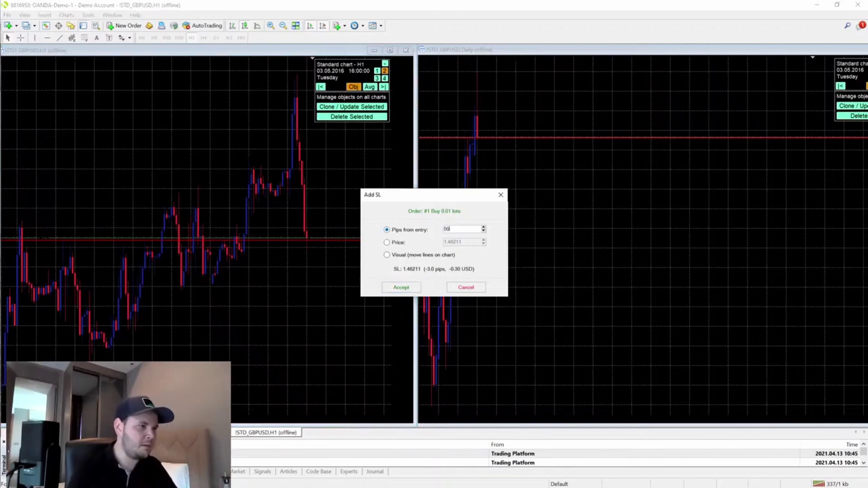
key(Return)
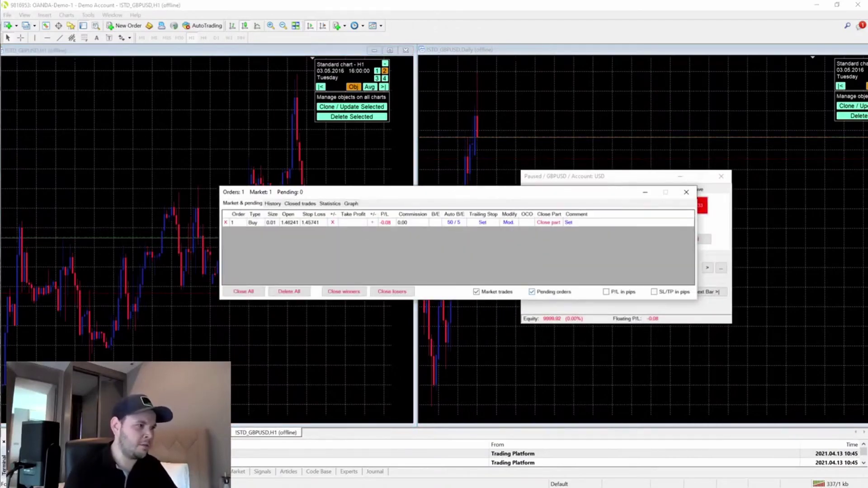
Add a take profit 100 pips from entry to the buy order and close the trades list
click(372, 222)
click(387, 230)
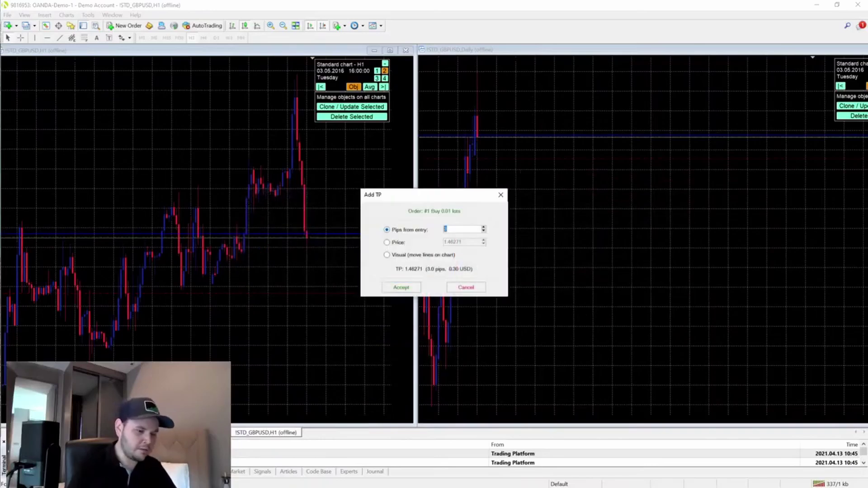
text(100)
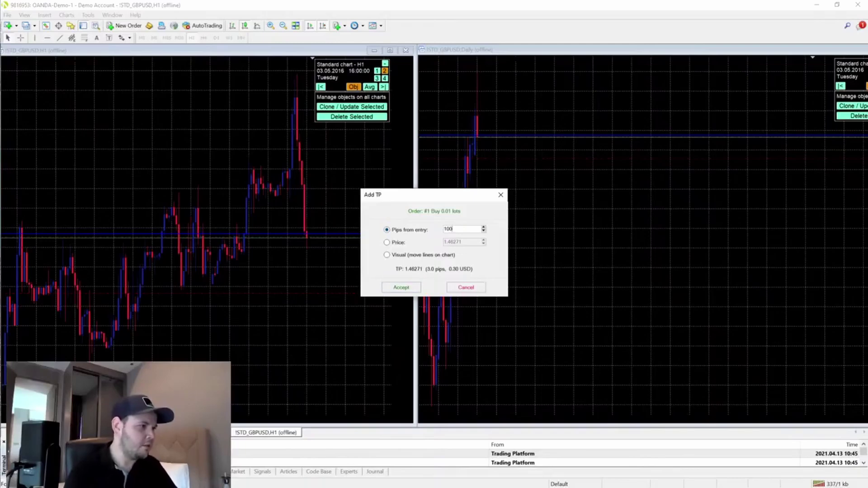
key(Return)
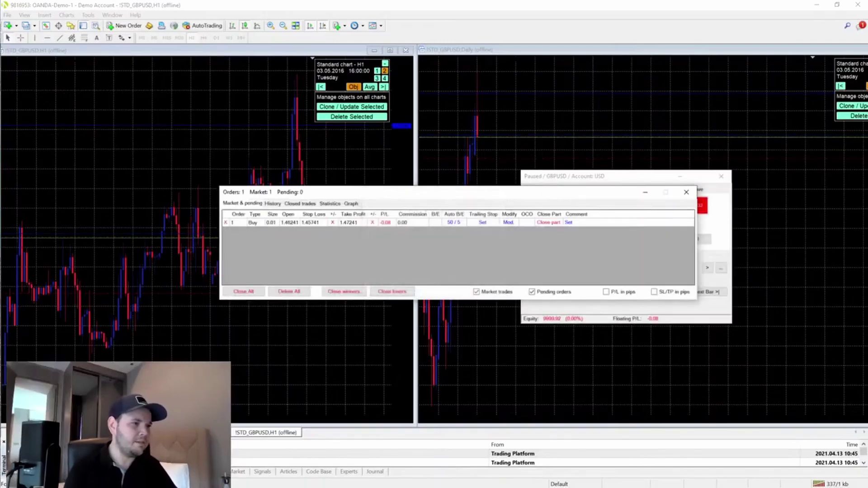
click(686, 192)
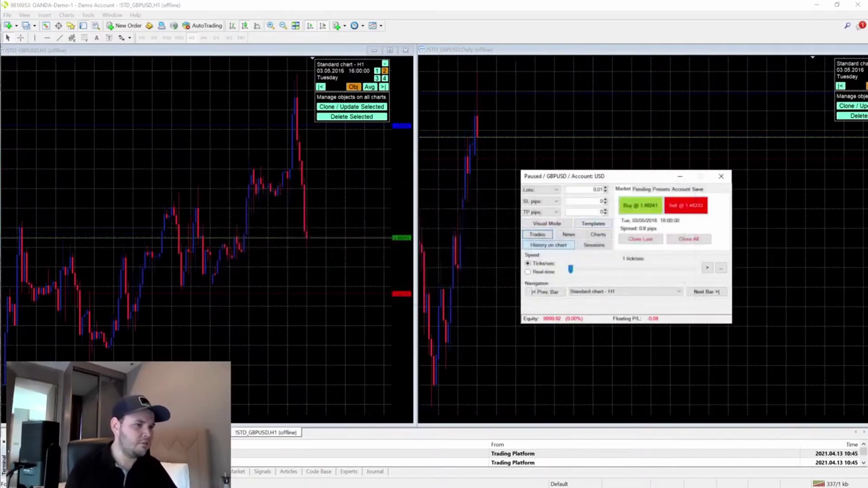
Advance to 19:00 on 03/05/2016 and, in Visual Mode, place a 0.01-lot buy with stop loss about 1.44987 and take profit about 1.46562
click(706, 291)
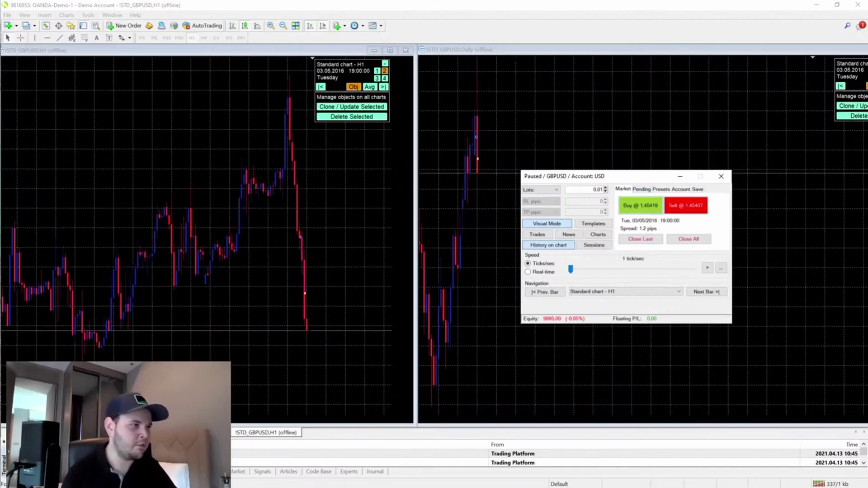
click(640, 205)
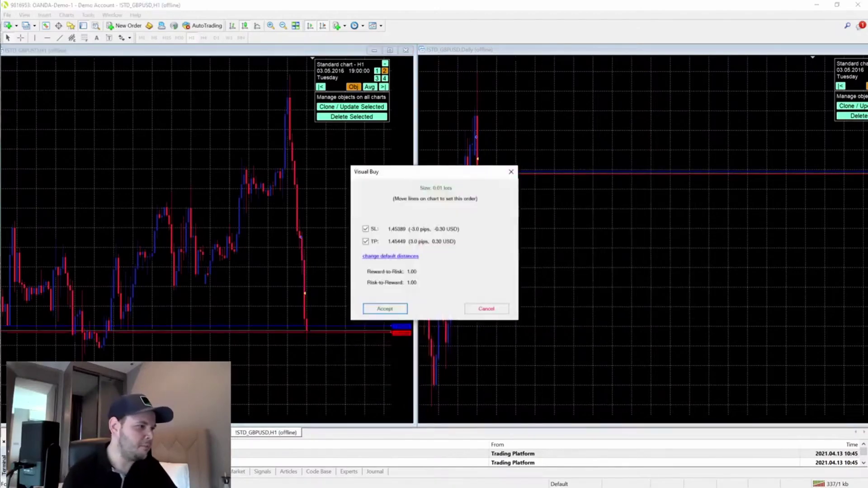
drag(458, 175, 727, 232)
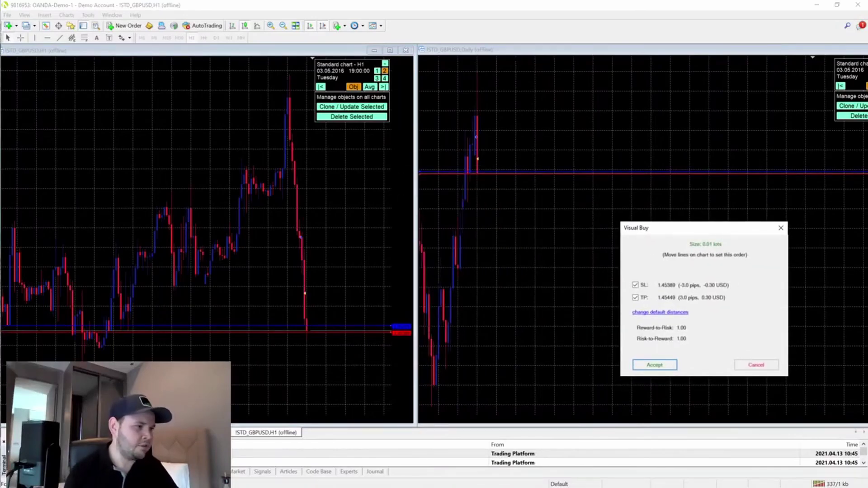
drag(343, 326, 343, 263)
drag(400, 264, 400, 202)
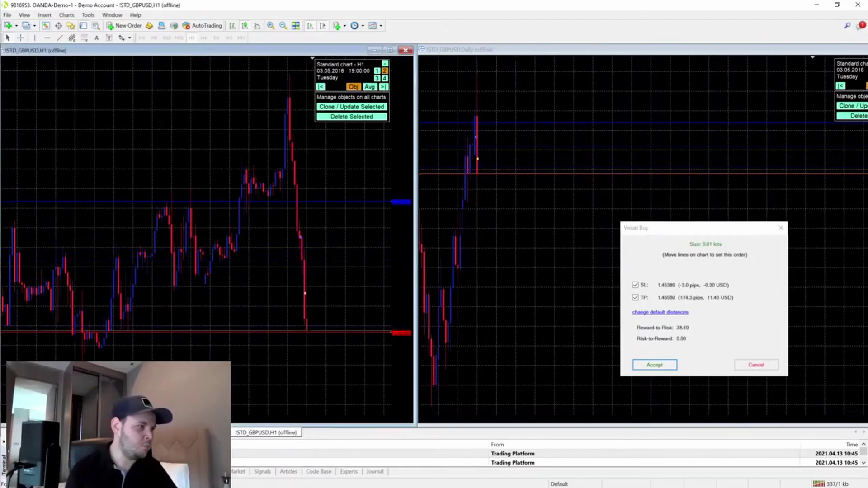
drag(400, 334, 400, 377)
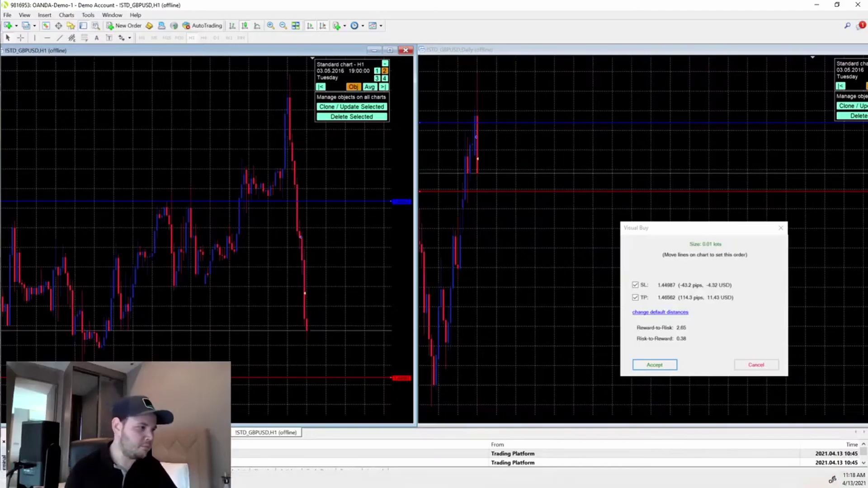
key(Return)
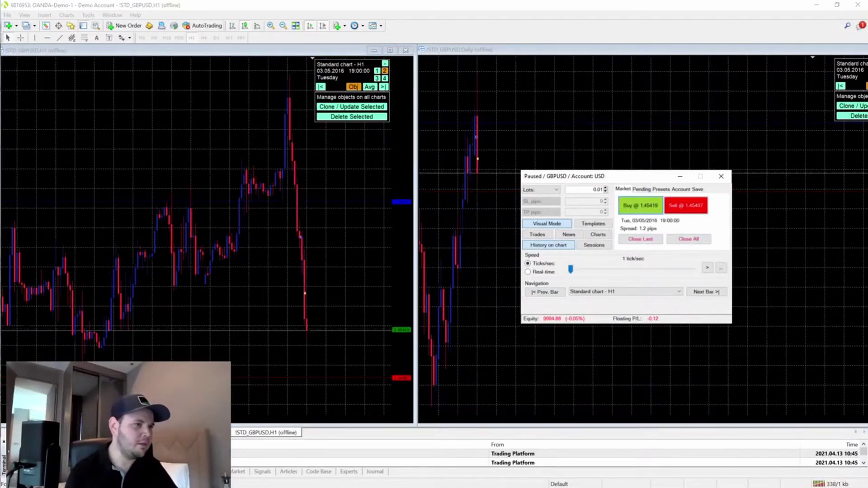
Advance the simulation by 19 H1 bars to 14:00 on 04/05/2016
click(706, 292)
click(706, 291)
click(706, 291)
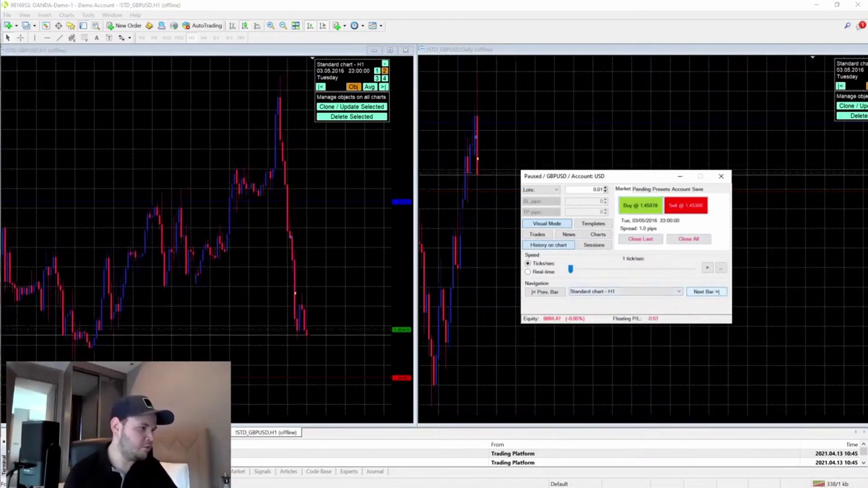
click(706, 292)
click(706, 292)
click(706, 291)
click(706, 291)
click(706, 291)
click(706, 292)
click(706, 292)
click(706, 291)
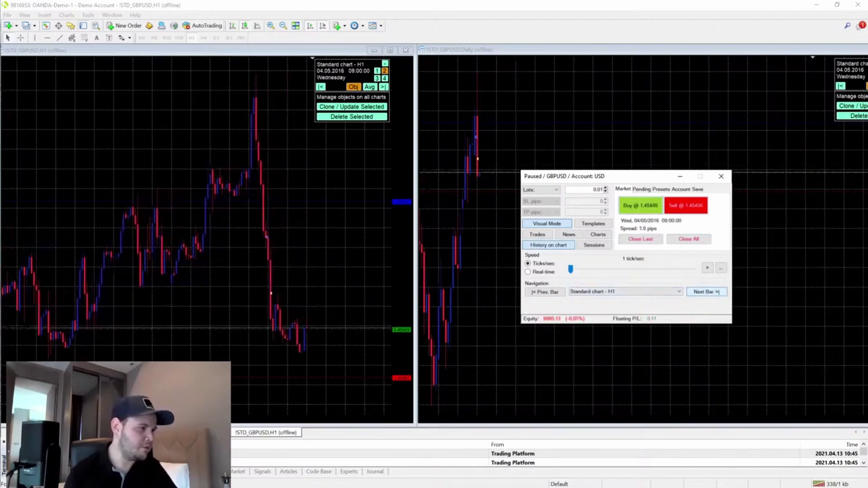
click(706, 292)
click(706, 291)
click(706, 291)
click(706, 291)
click(705, 291)
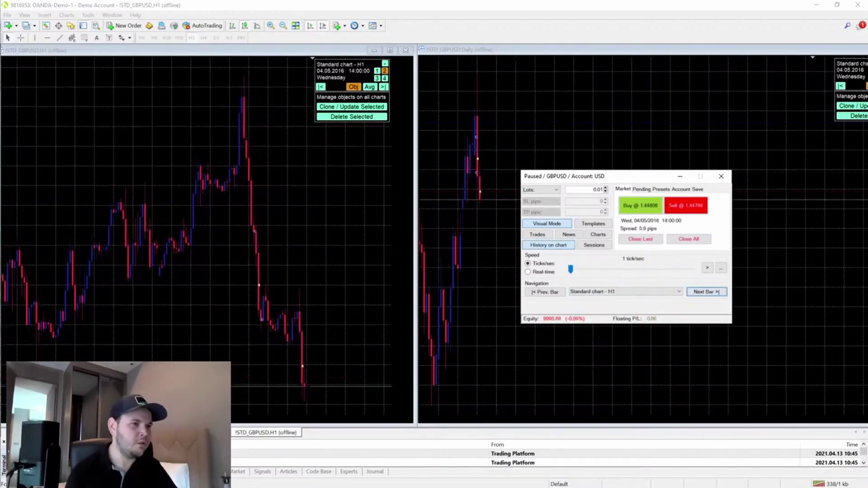
Bring up the pending order options and preview a 0.01-lot visual Sell Limit order without placing it
click(641, 189)
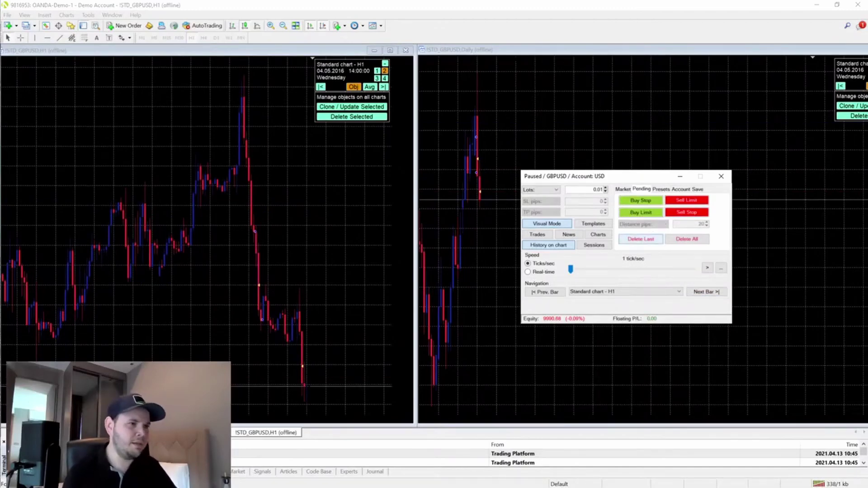
click(674, 200)
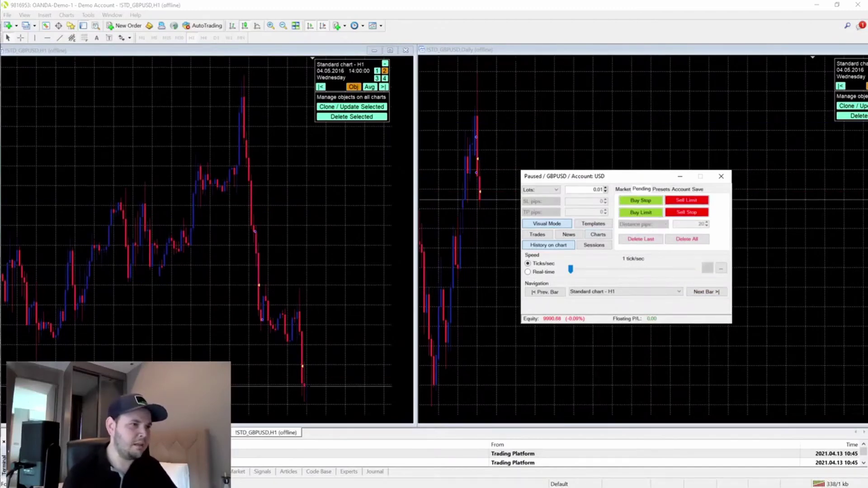
click(316, 381)
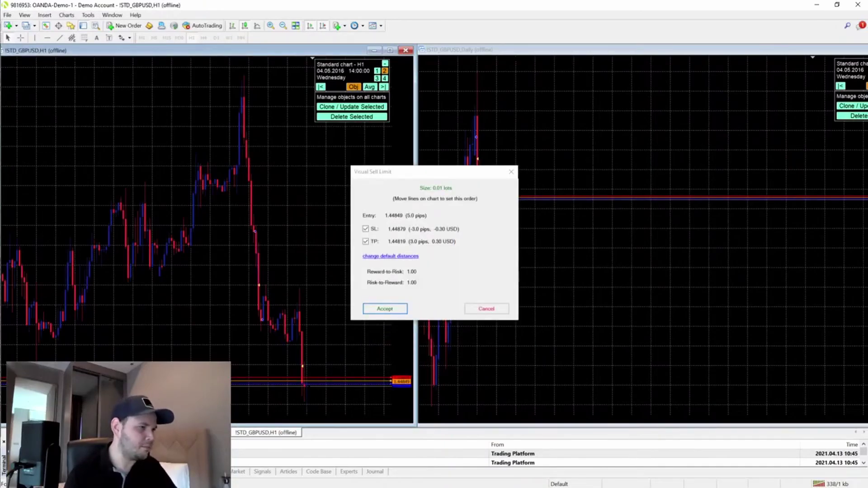
click(486, 308)
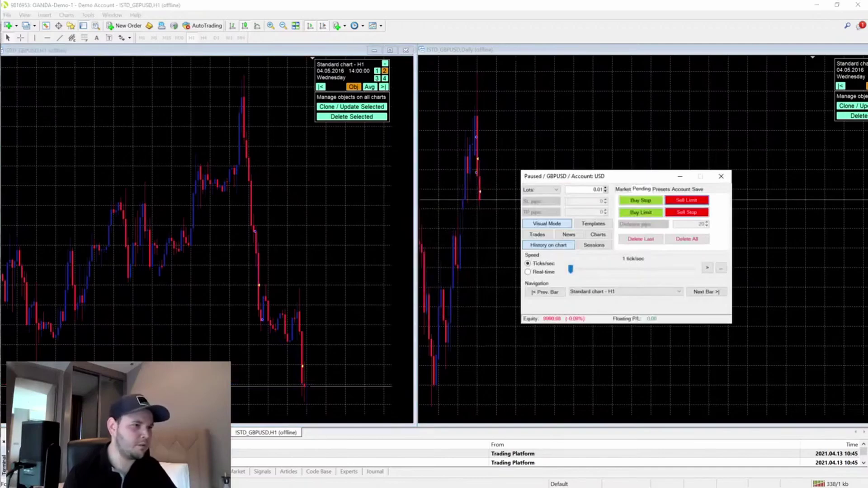
Place a 0.01-lot visual Sell Stop order with entry about 1.44642, stop loss about 1.45721 and take profit about 1.43526
click(686, 212)
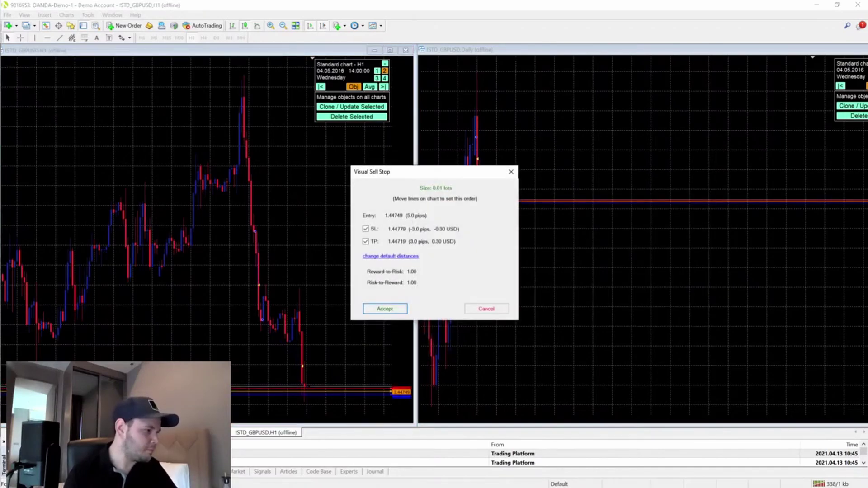
drag(300, 388, 344, 286)
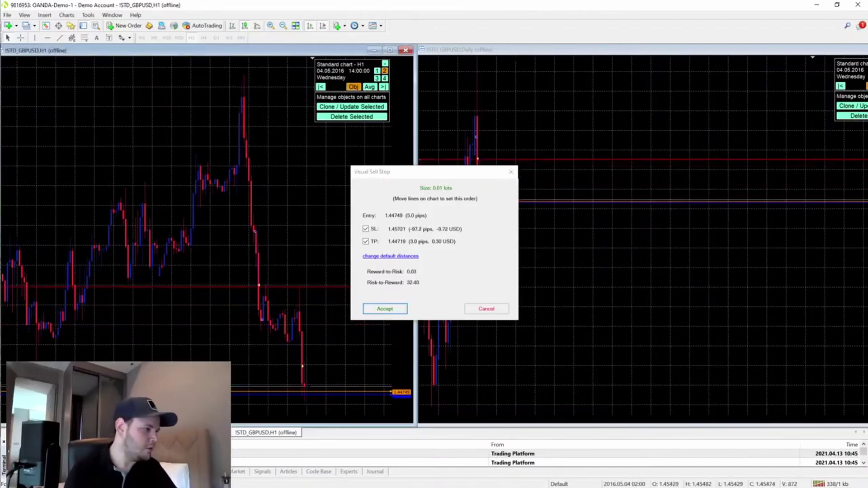
mouse_move(282, 391)
mouse_down()
mouse_move(285, 406)
mouse_move(285, 389)
mouse_up()
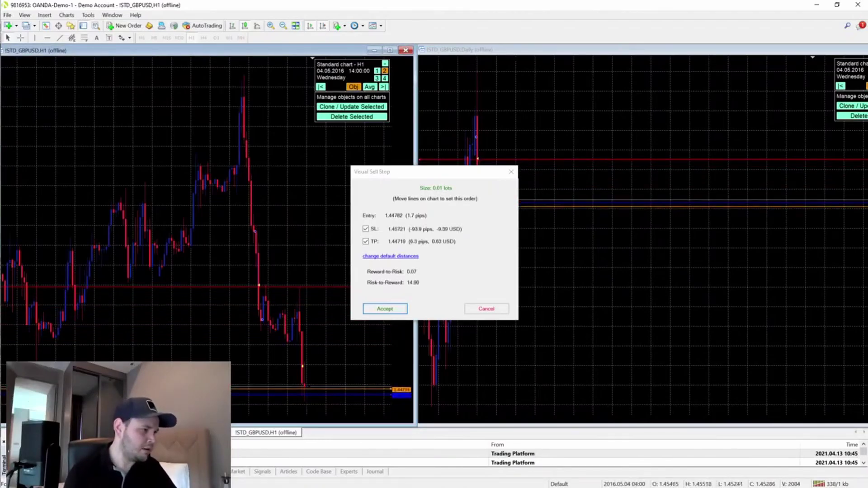
drag(343, 388, 343, 415)
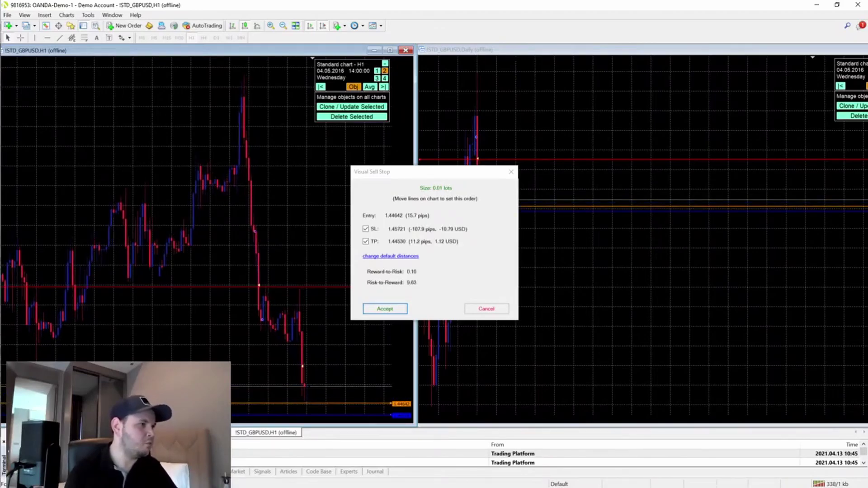
drag(407, 171, 619, 181)
click(283, 26)
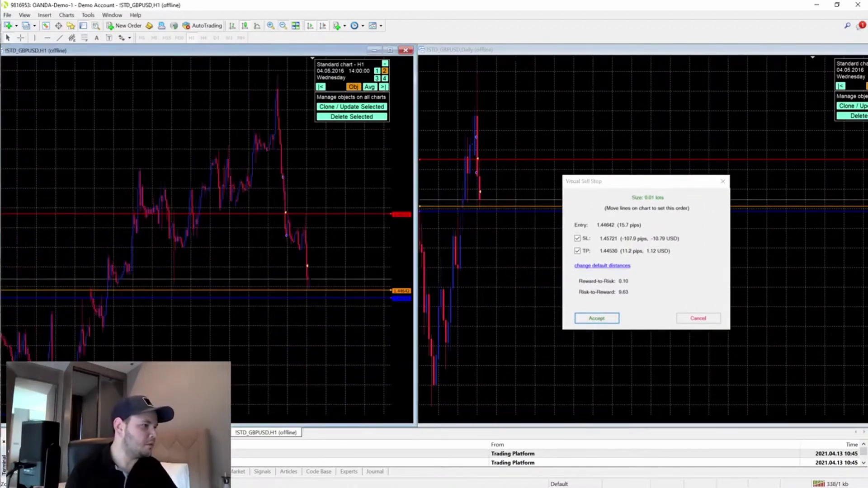
drag(401, 211, 401, 255)
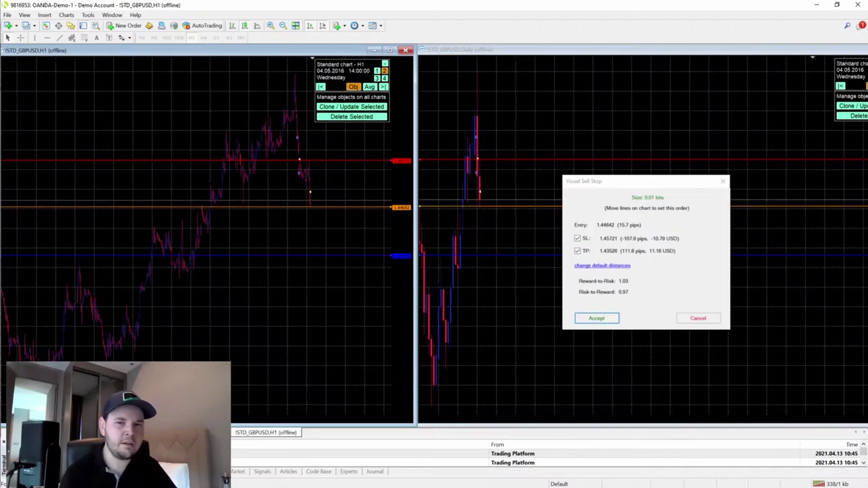
key(Return)
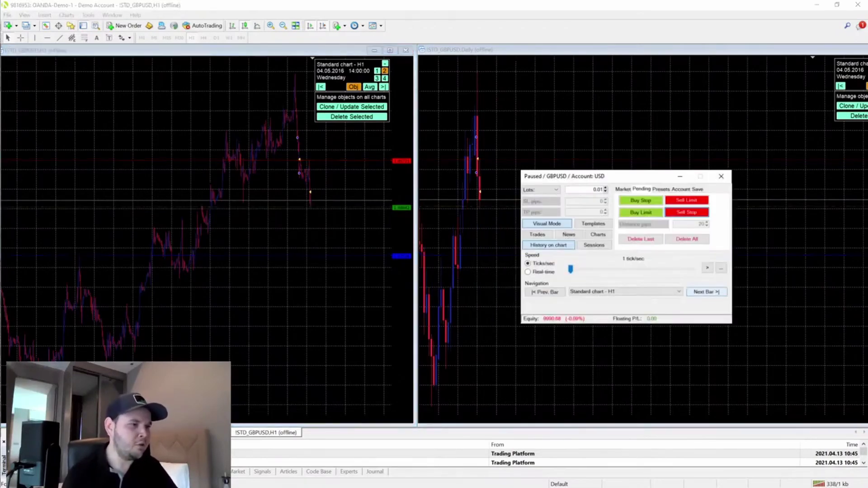
Advance the simulation bar by bar on the H1 chart to about 08:00 on 05/05/2016
click(706, 292)
click(706, 292)
click(706, 292)
click(706, 292)
click(706, 292)
click(705, 292)
click(706, 292)
click(706, 291)
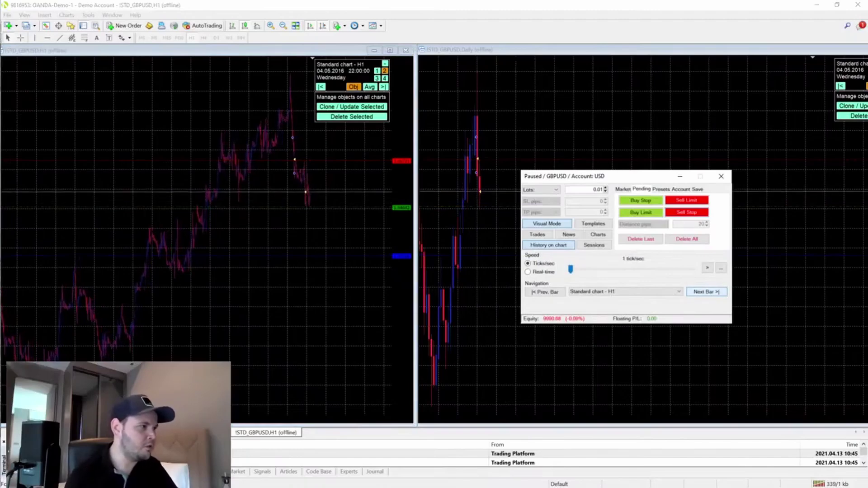
click(706, 291)
click(706, 291)
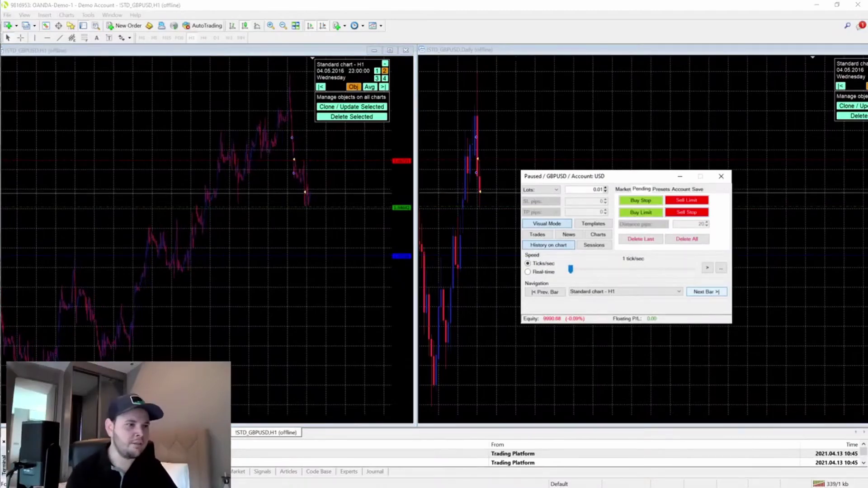
click(705, 291)
click(706, 291)
click(706, 291)
click(706, 291)
click(706, 291)
click(706, 292)
click(706, 291)
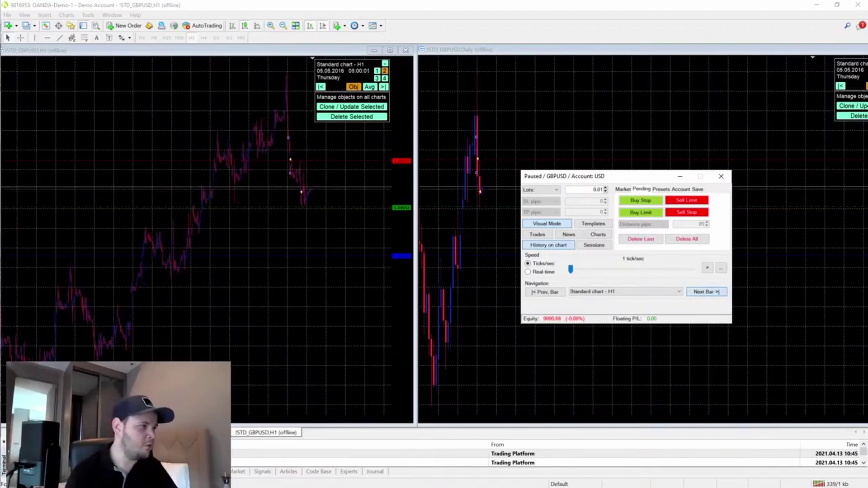
click(706, 292)
click(706, 291)
click(706, 291)
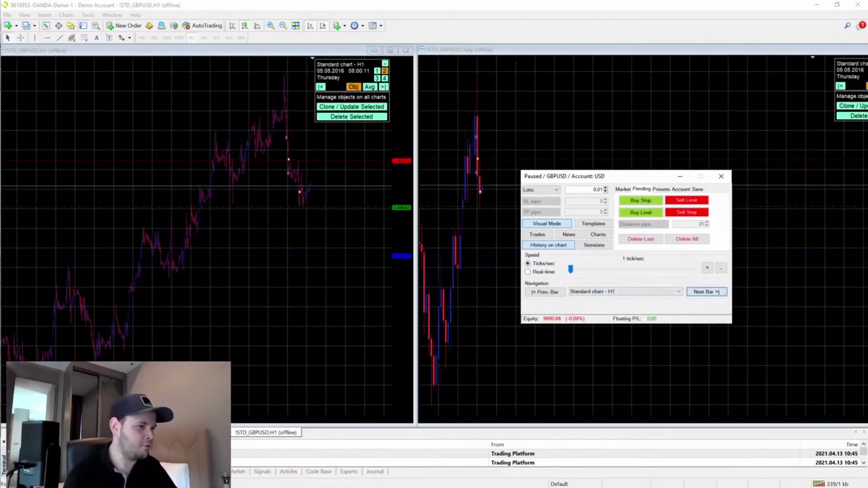
Switch bar navigation to the Daily standard chart and advance the simulation to 11/05/2016
click(624, 291)
click(624, 304)
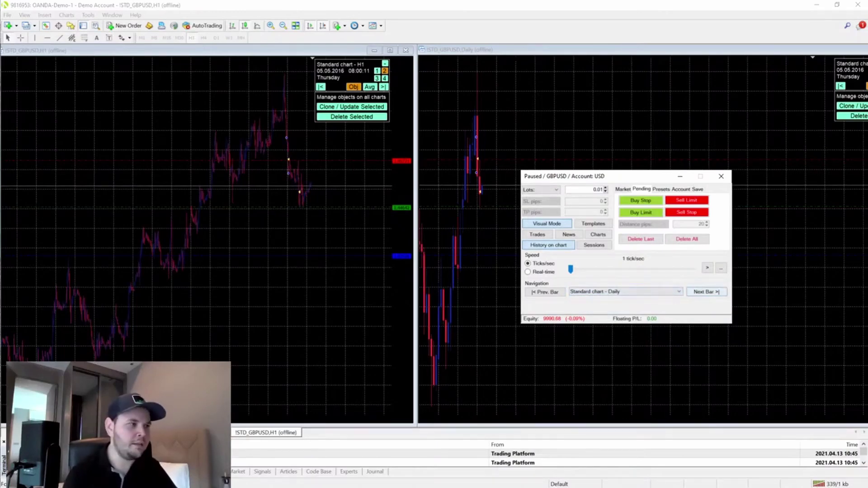
click(705, 292)
click(706, 292)
click(706, 291)
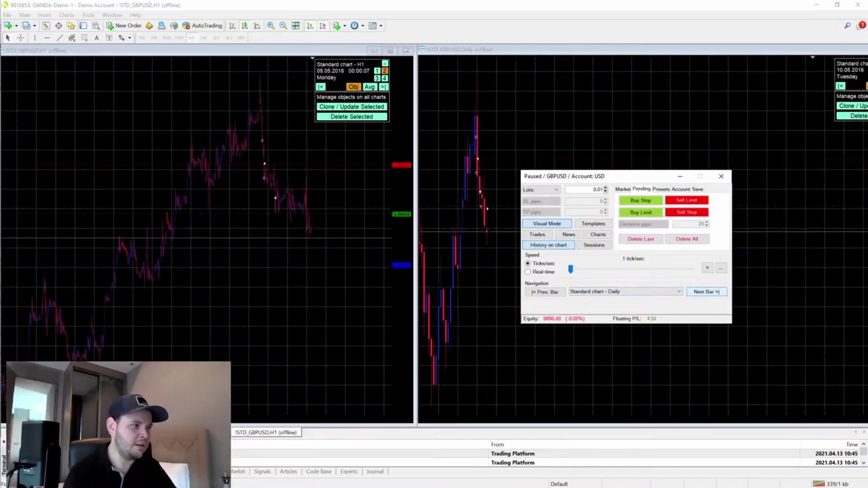
click(706, 292)
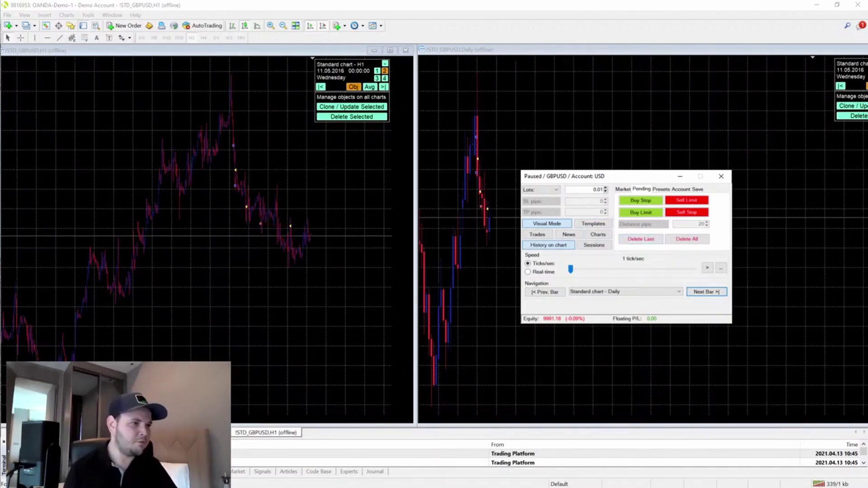
Look over the order templates window, and review the closed trades in the trades list
click(592, 223)
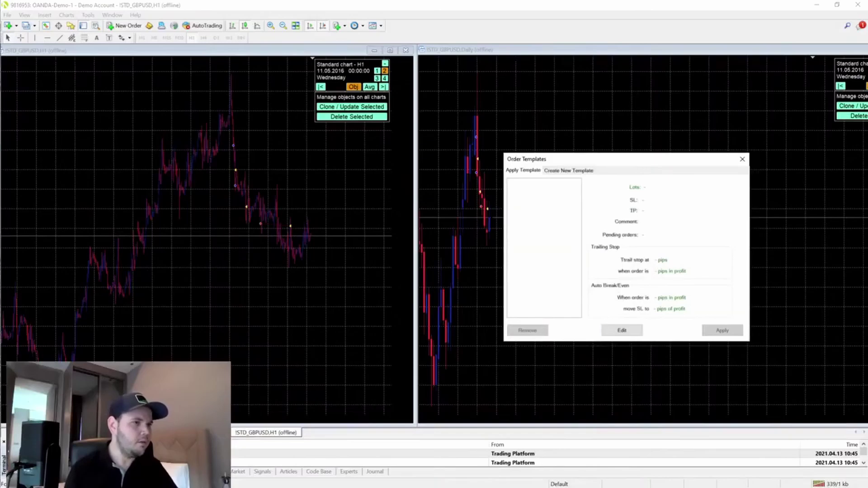
click(742, 159)
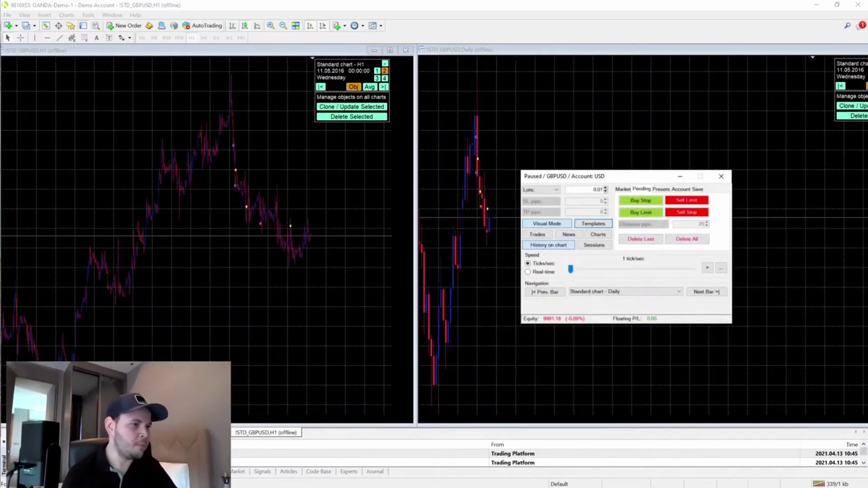
click(537, 234)
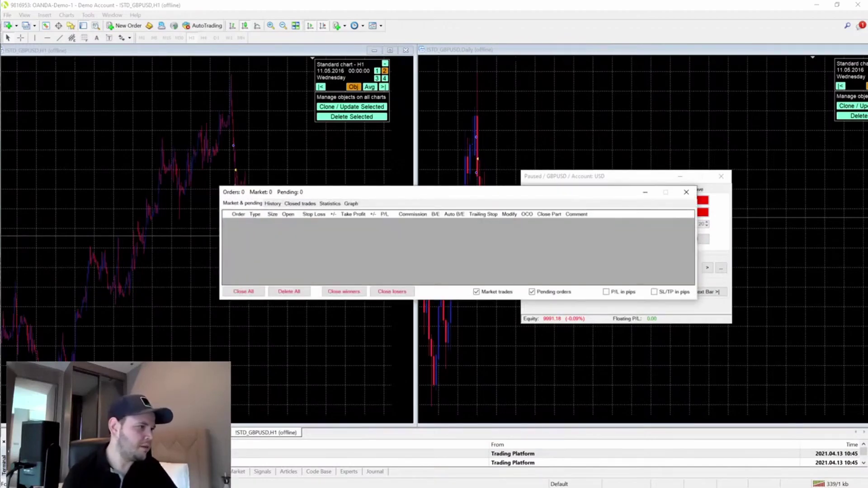
click(300, 203)
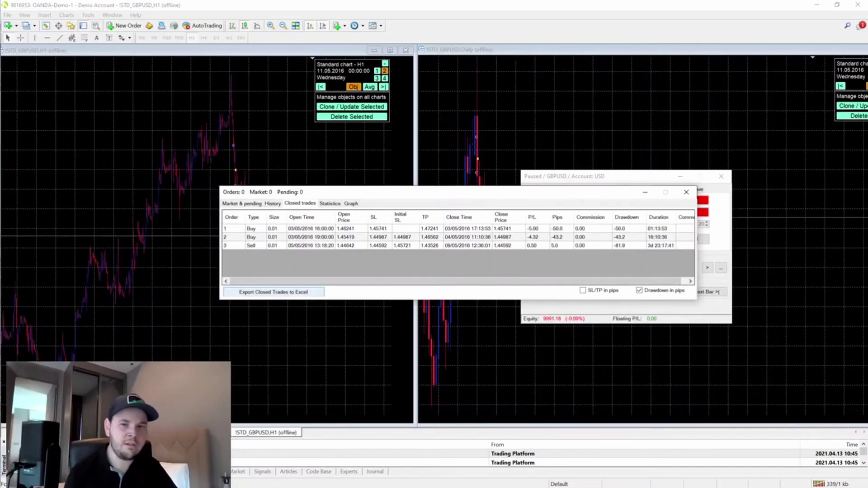
click(686, 192)
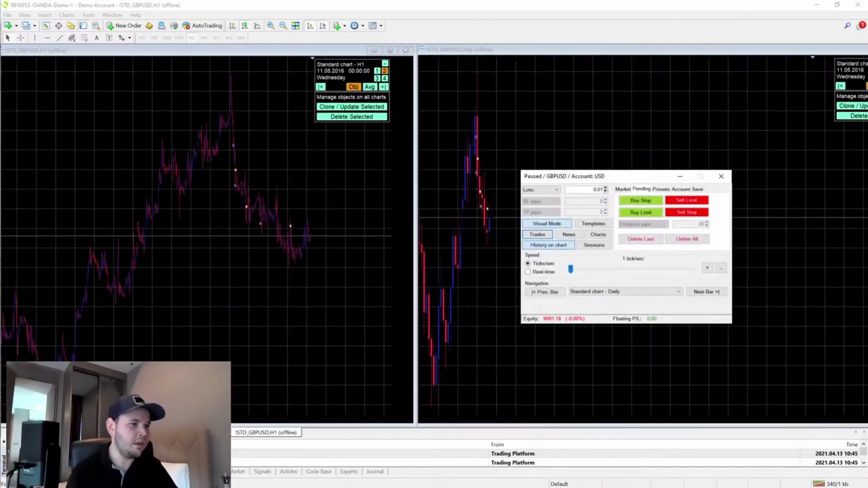
Export the simulation to an MT4 report saved as Statement.htm, including statistics and graph
click(697, 189)
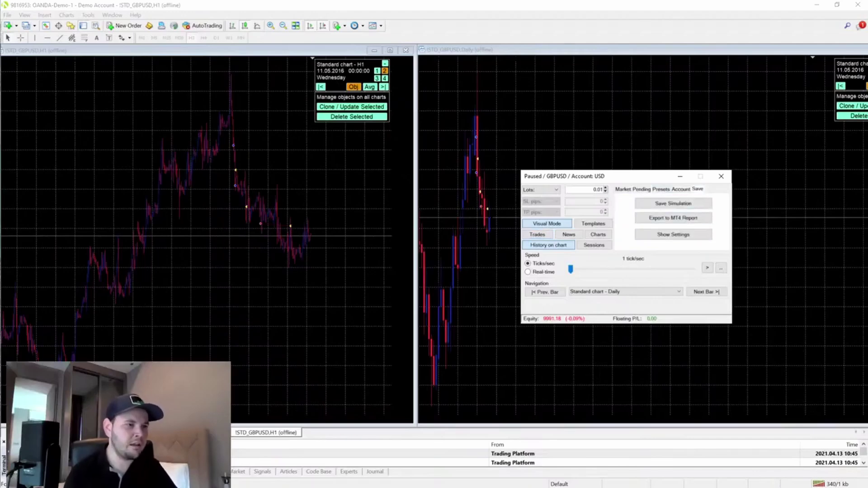
click(673, 218)
key(Return)
key(Return)
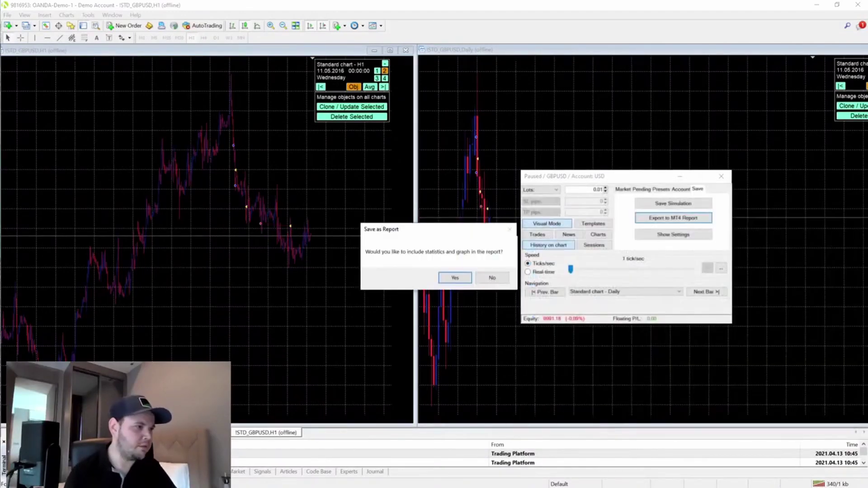
key(Return)
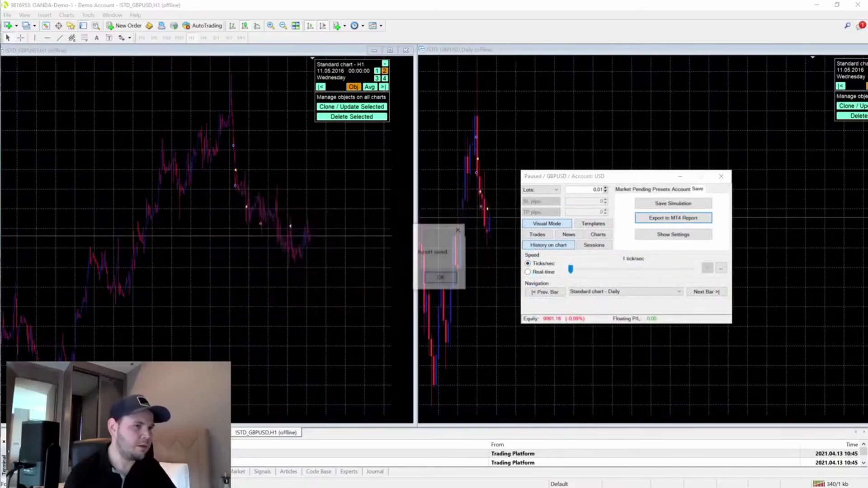
key(Return)
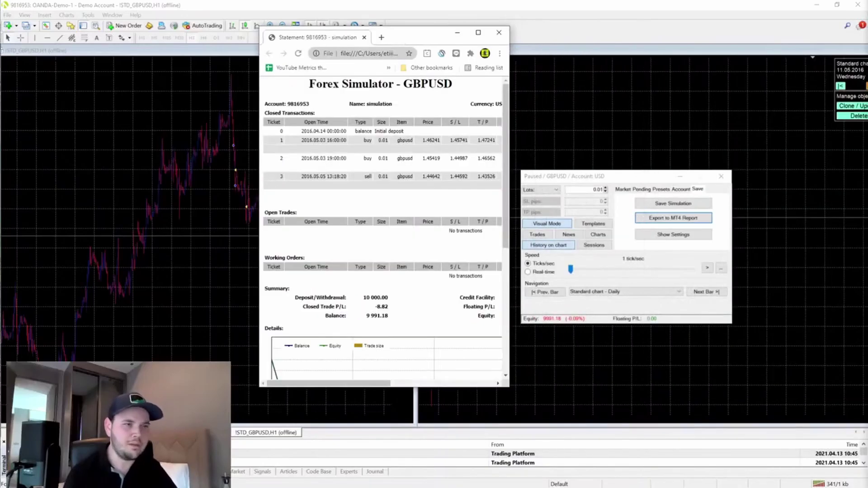
Enlarge the exported report in the browser and examine its closed transactions, balance graph and summary statistics
drag(510, 149, 735, 149)
click(704, 33)
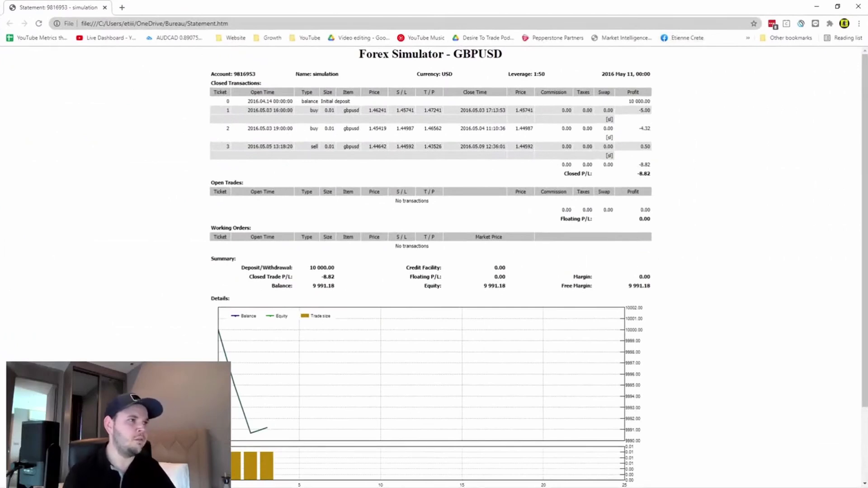
drag(454, 54, 502, 54)
drag(247, 101, 616, 156)
click(624, 165)
scroll(430, 267, down, 2)
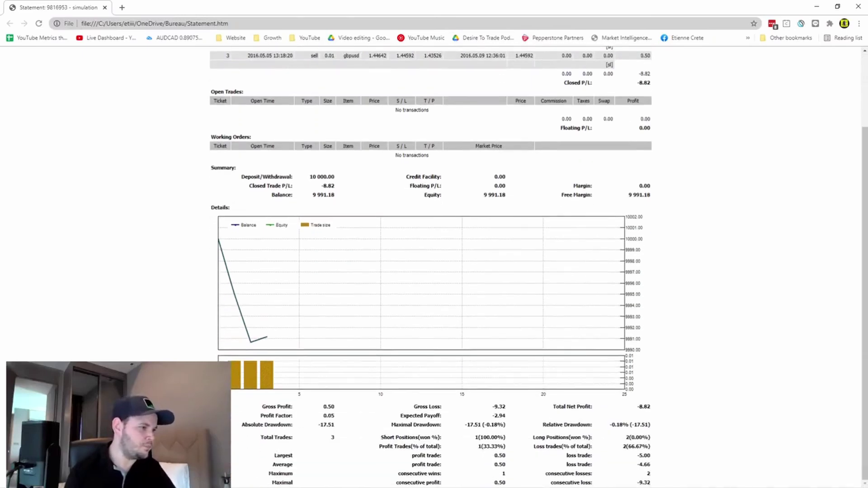
scroll(429, 271, up, 2)
scroll(429, 271, down, 1)
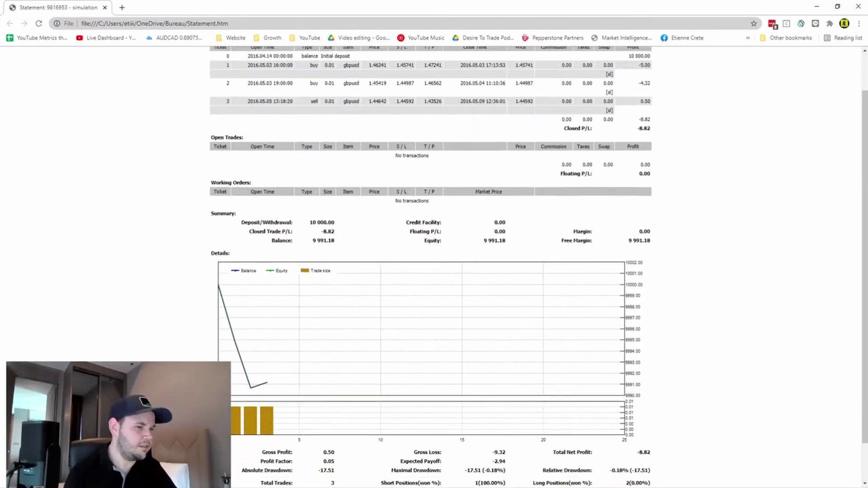
scroll(429, 271, down, 1)
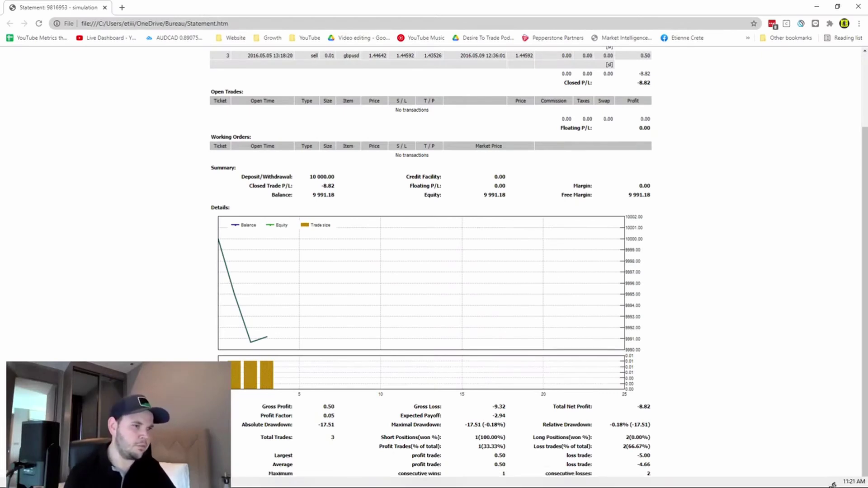
scroll(537, 266, up, 1)
scroll(538, 266, up, 3)
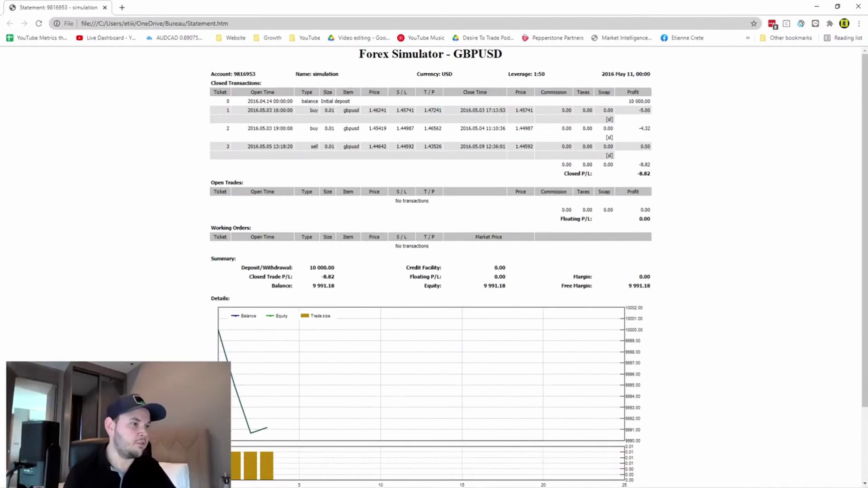
Review the report's trade rows and its profit, loss and short position percentages, and close the report
drag(255, 102, 649, 148)
click(649, 148)
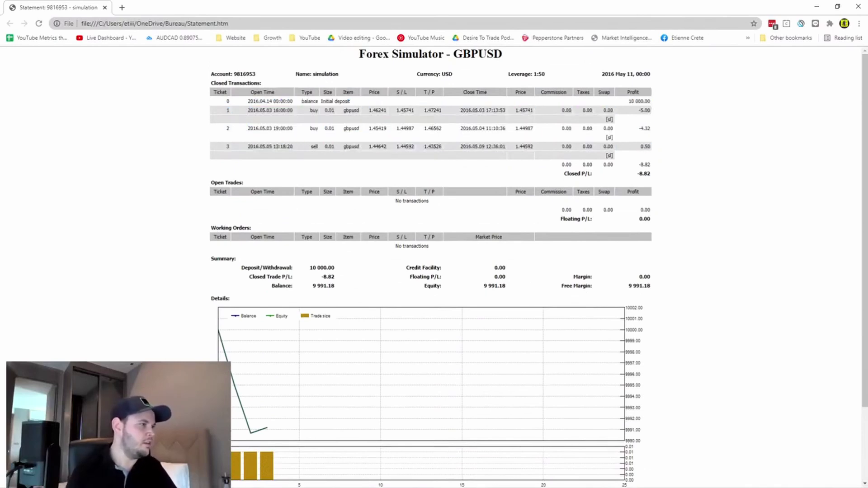
scroll(538, 266, down, 4)
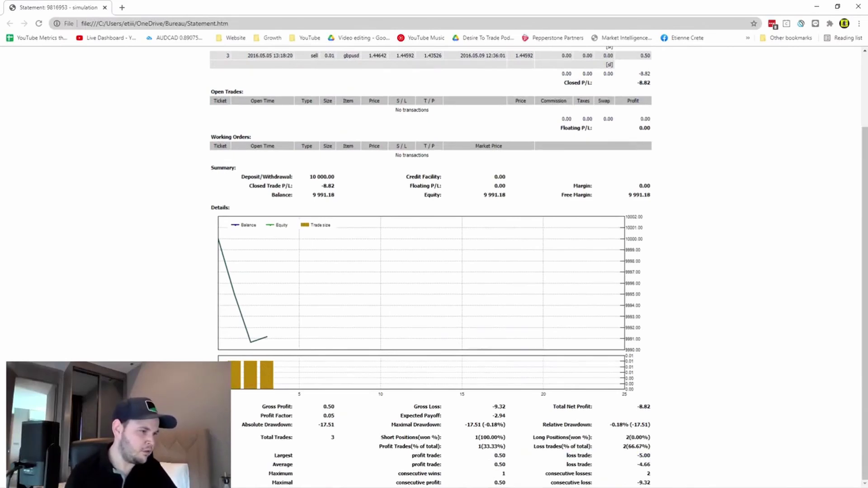
drag(378, 446, 497, 447)
click(497, 446)
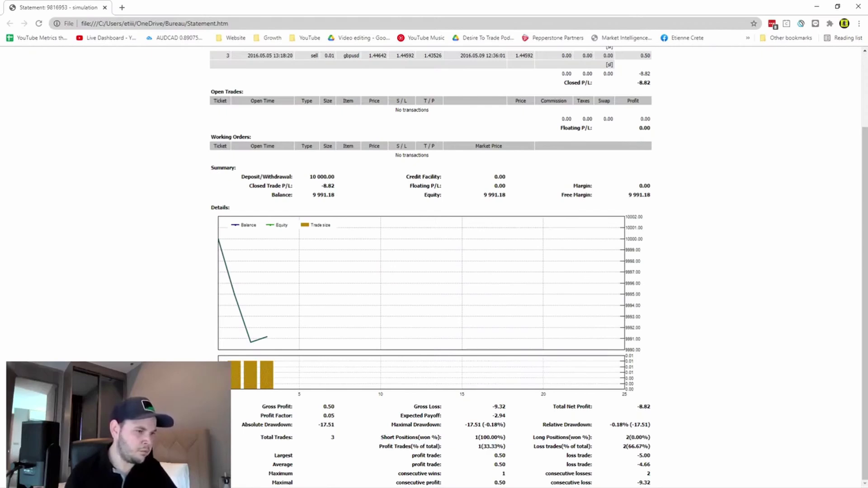
drag(532, 446, 474, 437)
click(473, 437)
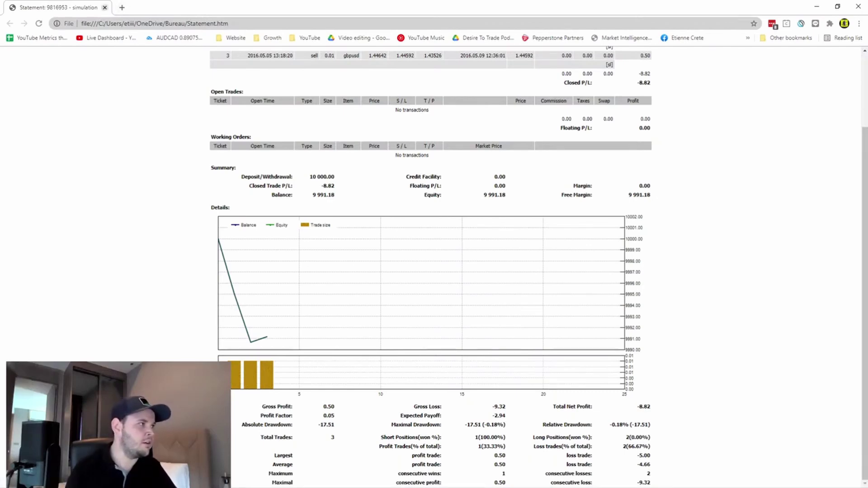
click(105, 7)
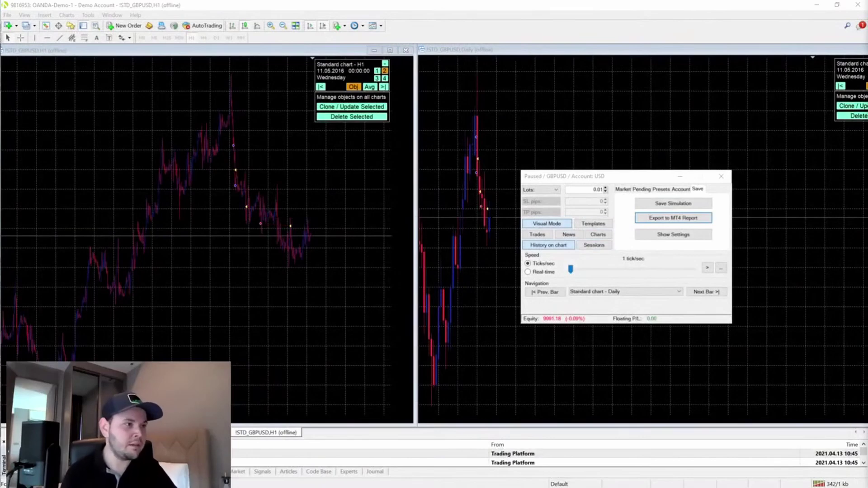
Change the position sizing mode from Lots to Risk % at 1.00
click(540, 189)
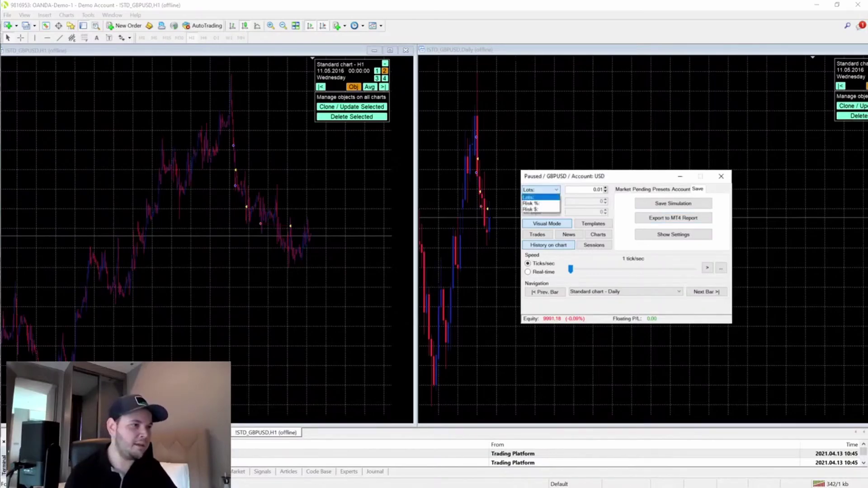
click(540, 191)
click(540, 189)
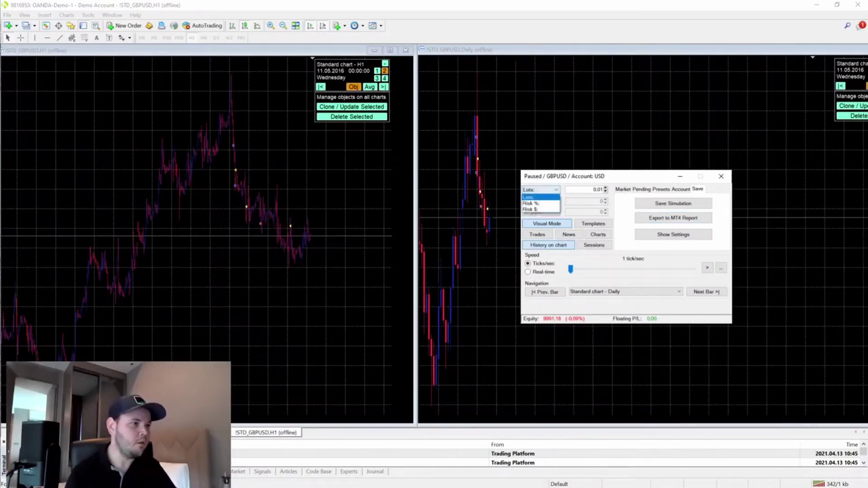
click(540, 204)
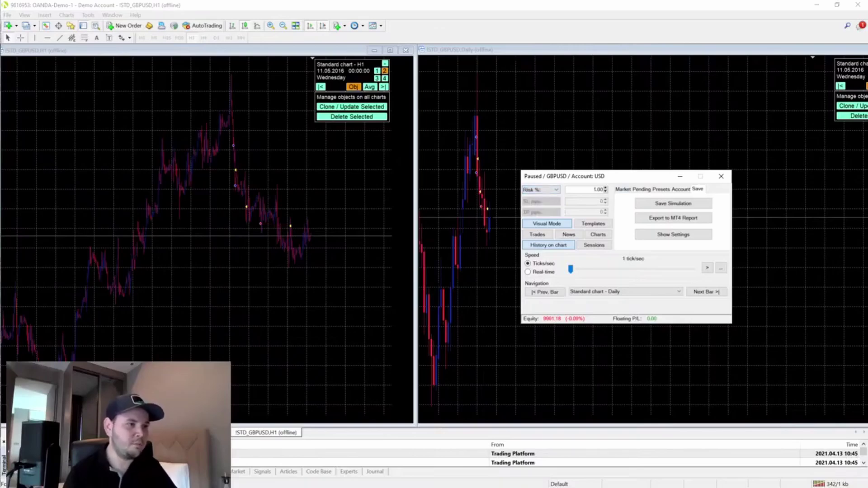
Try the Risk $ sizing mode at 100.00 and return to Risk % at 1.00
click(541, 189)
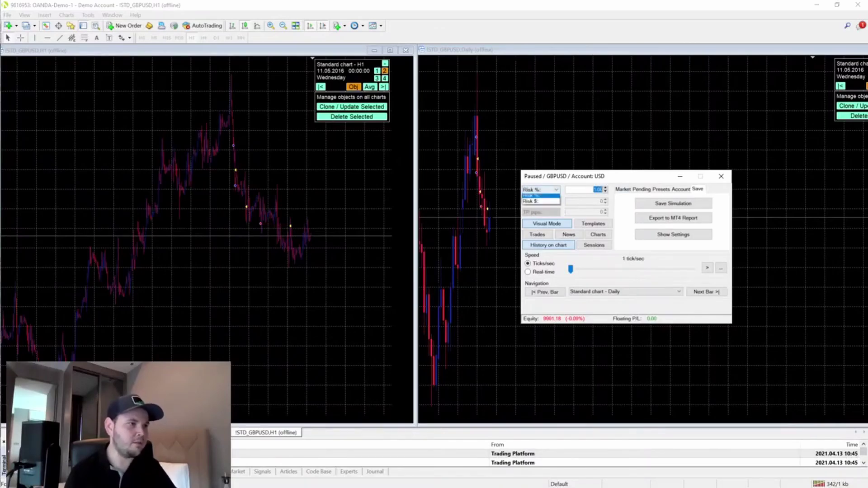
click(541, 209)
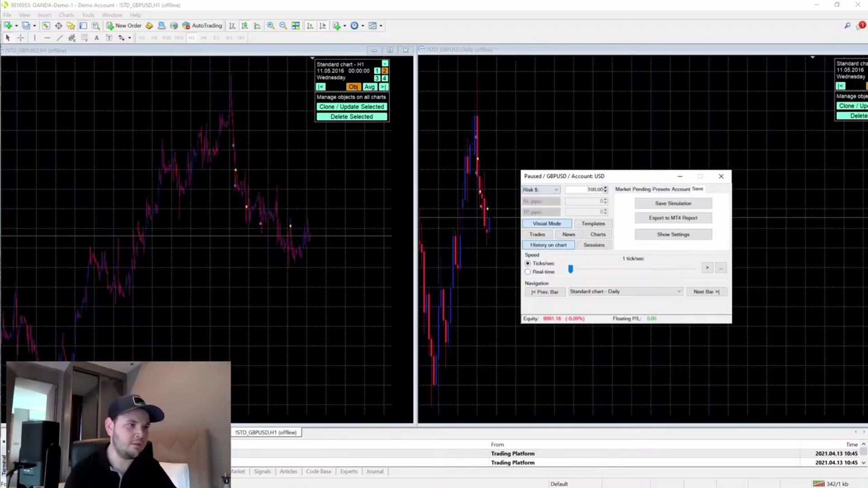
drag(588, 190, 604, 190)
click(541, 189)
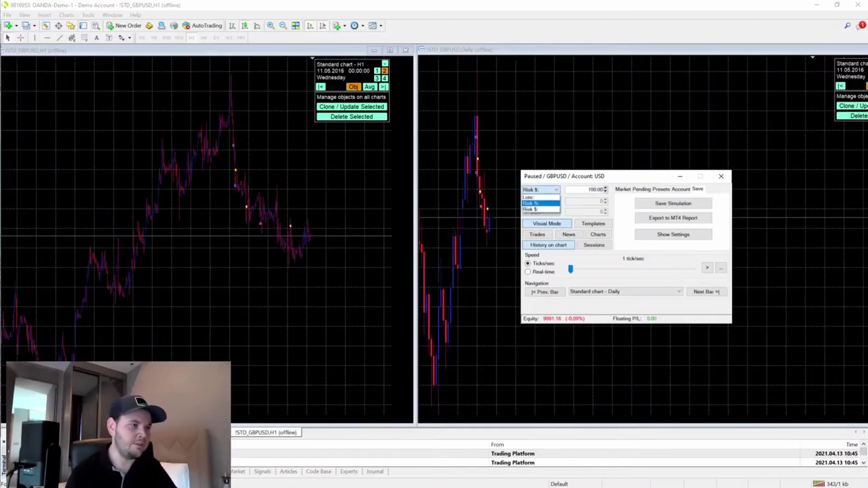
click(541, 202)
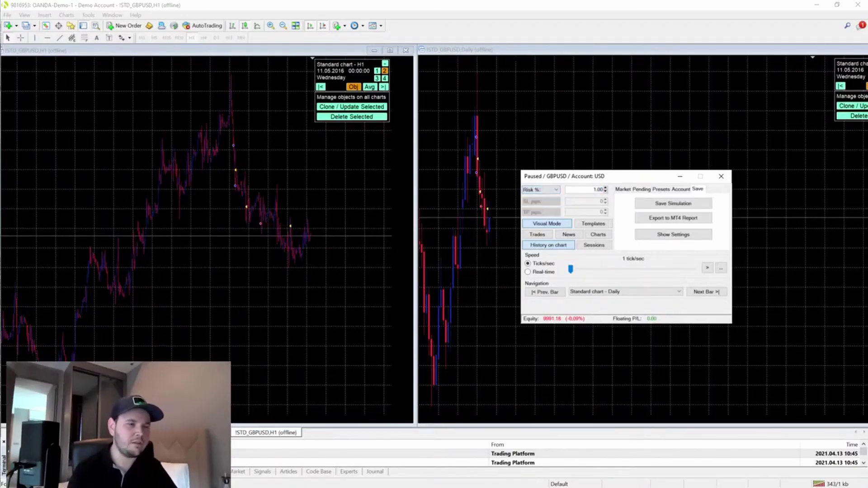